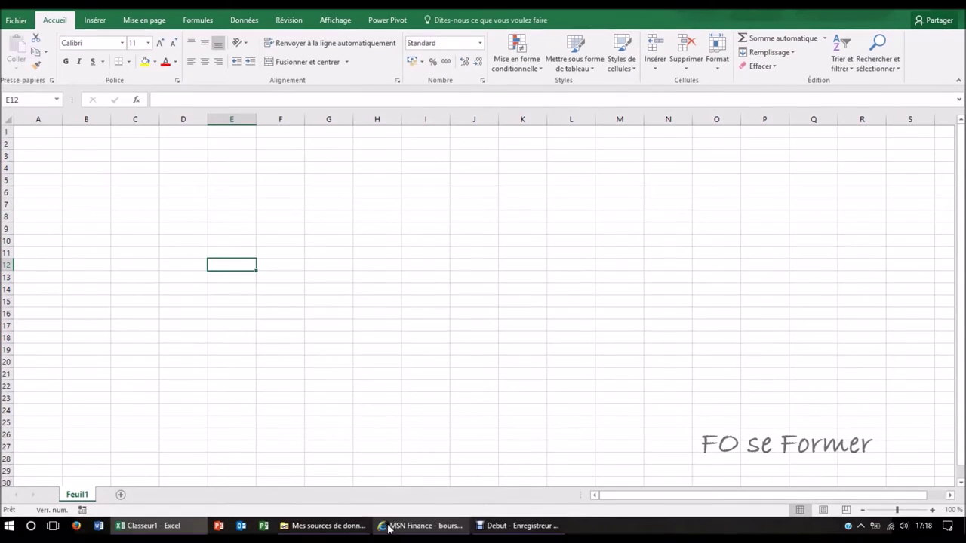
- Search MSN Finance quotes for 'total' to find ticker FP, then return to cell A1 in Excel
left_click(391, 526)
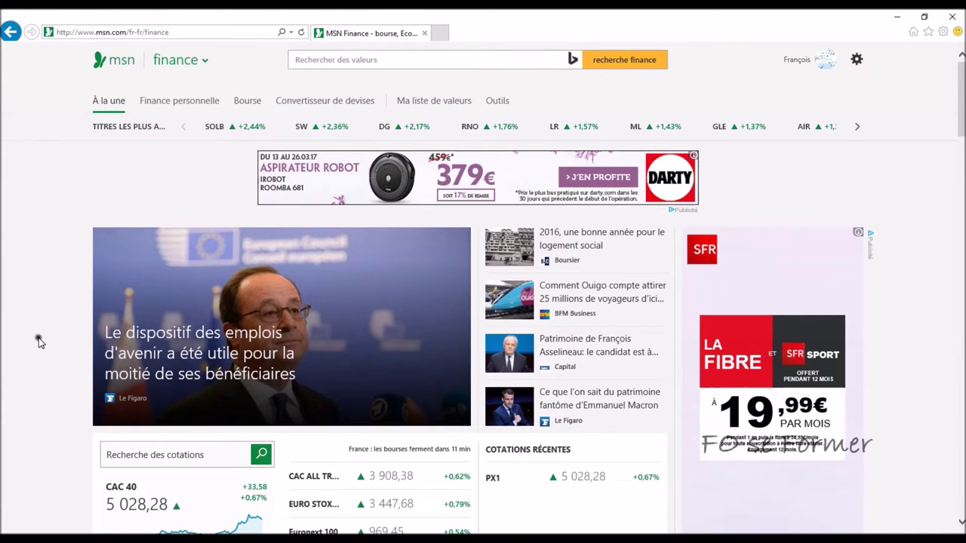
scroll(38, 340, "down", 3)
scroll(39, 341, "down", 1)
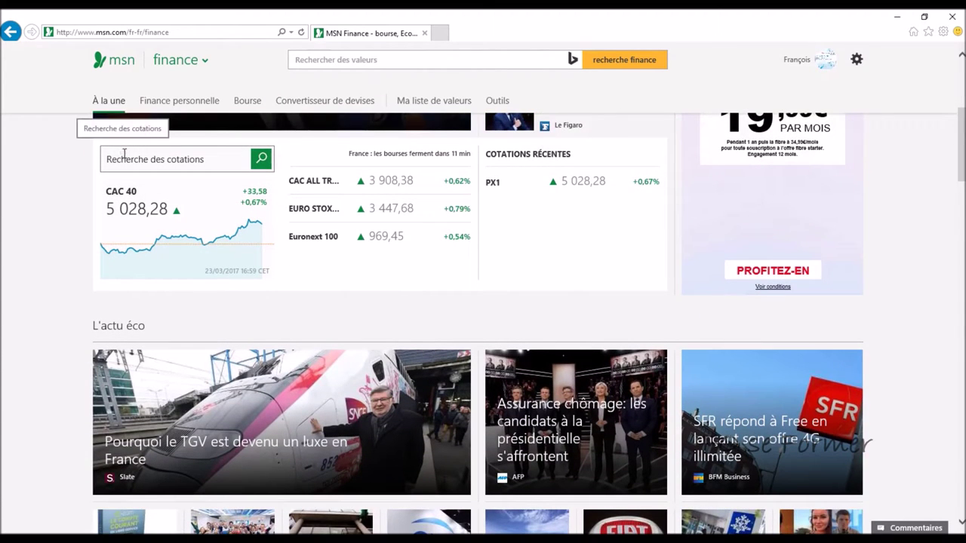
left_click(124, 154)
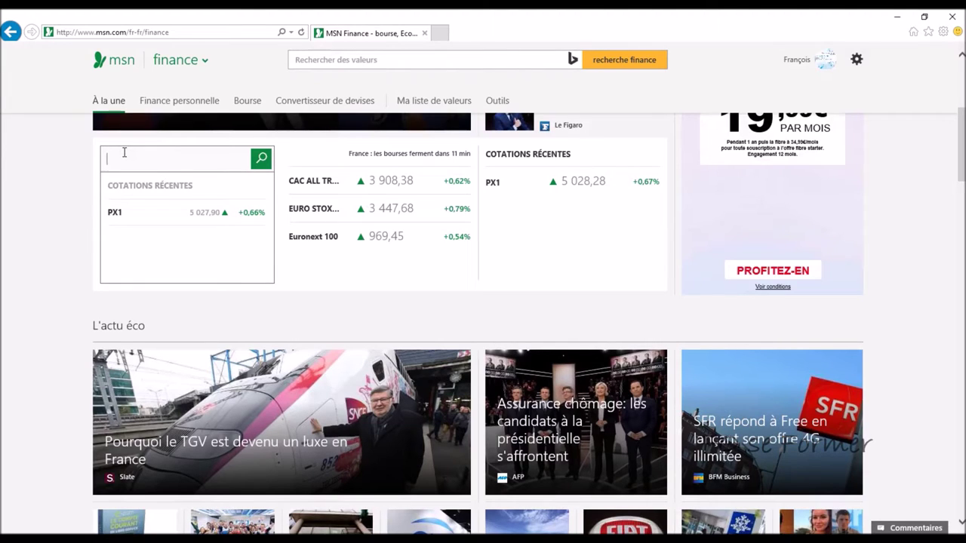
type("total")
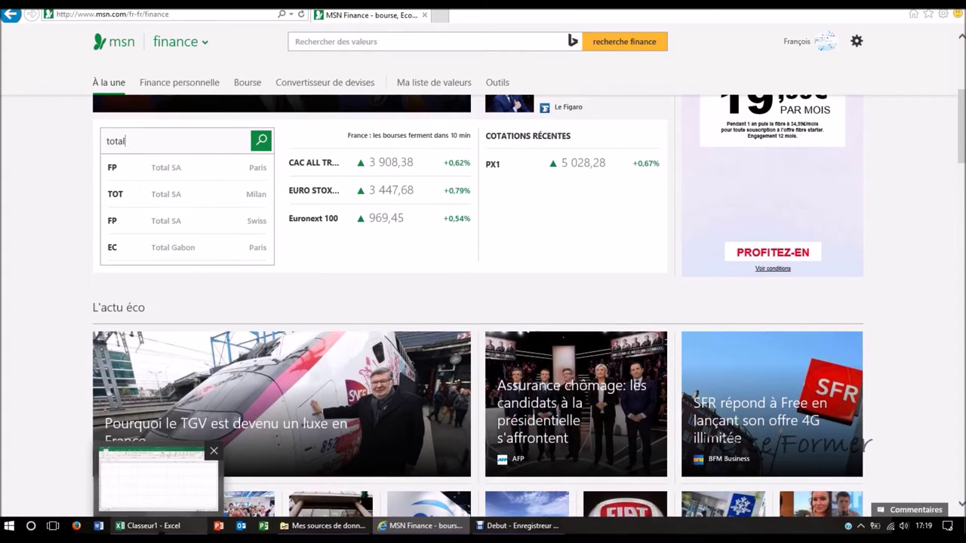
left_click(151, 526)
left_click(52, 131)
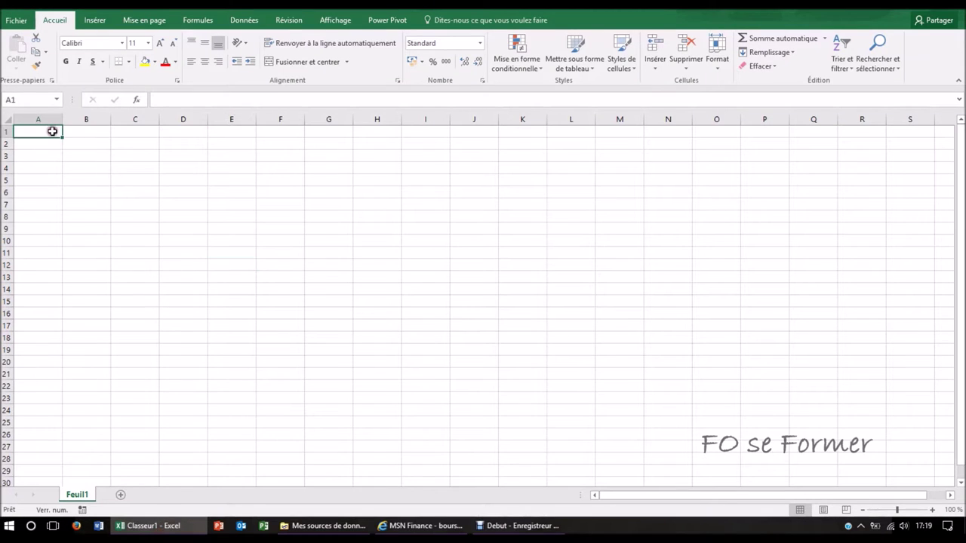
- Enter TOTAL in A1 with ticker FP in B1, and Bouygues in A2
type("TOTAL")
key("Tab")
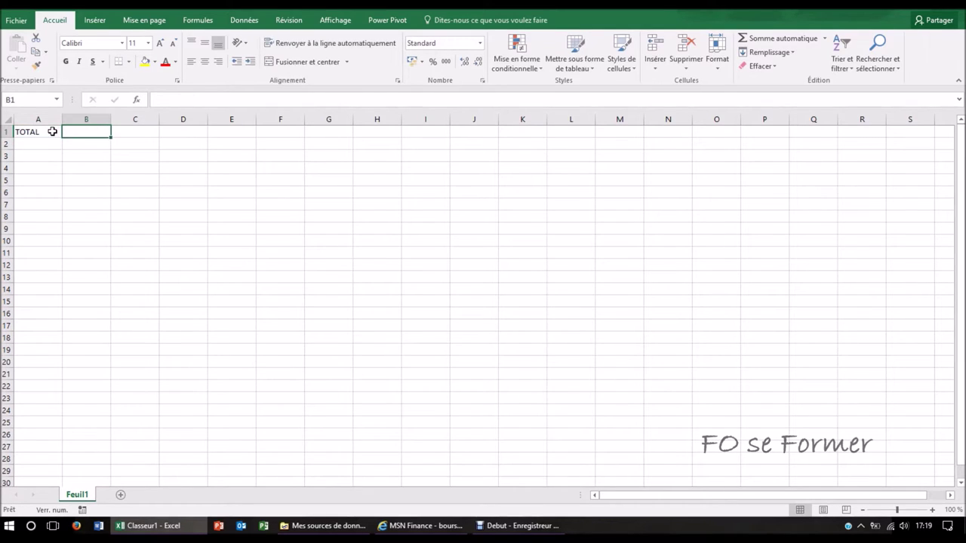
type("FP")
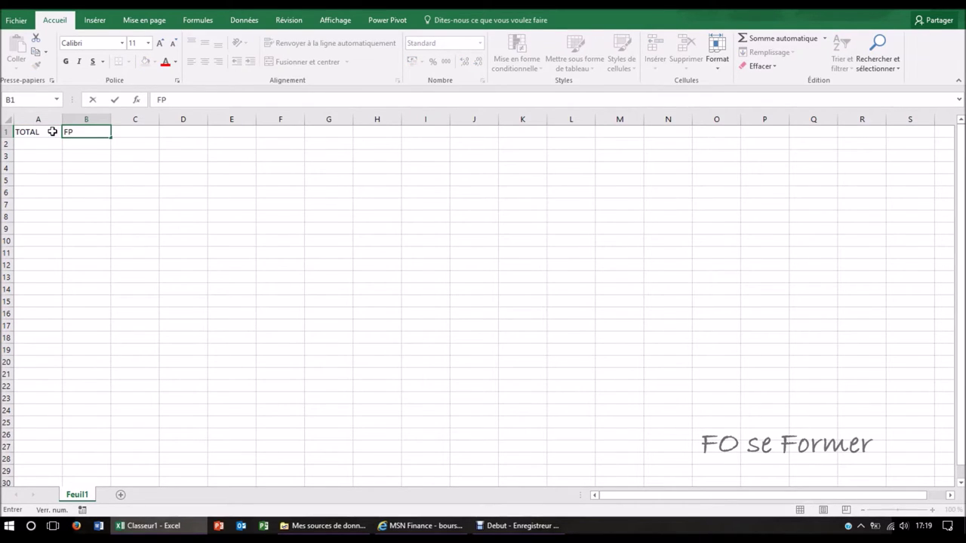
key("Return")
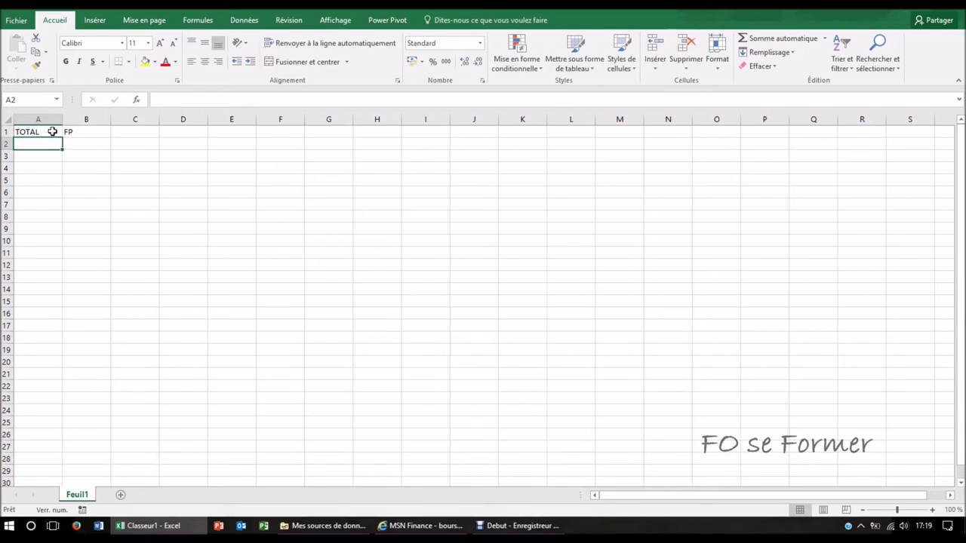
type("Bou")
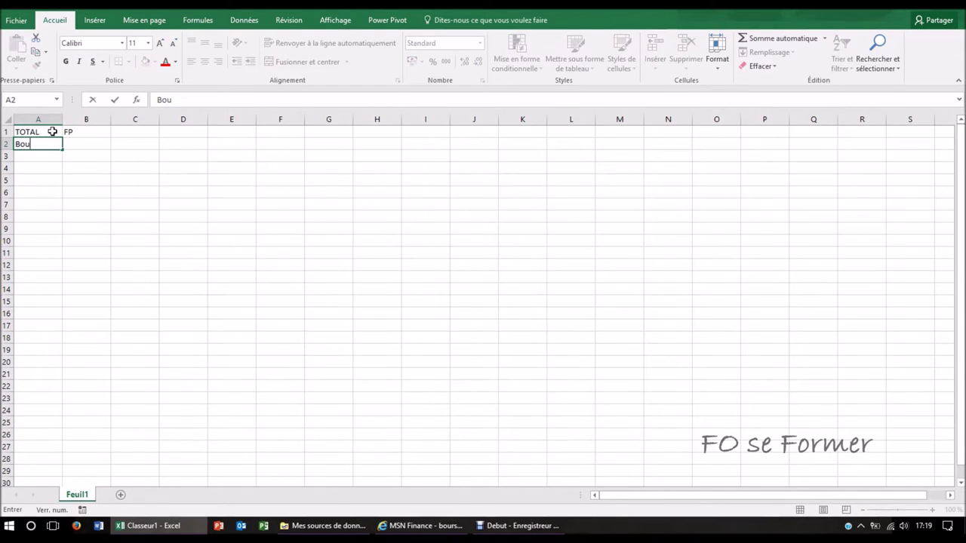
type("ygues")
key("Tab")
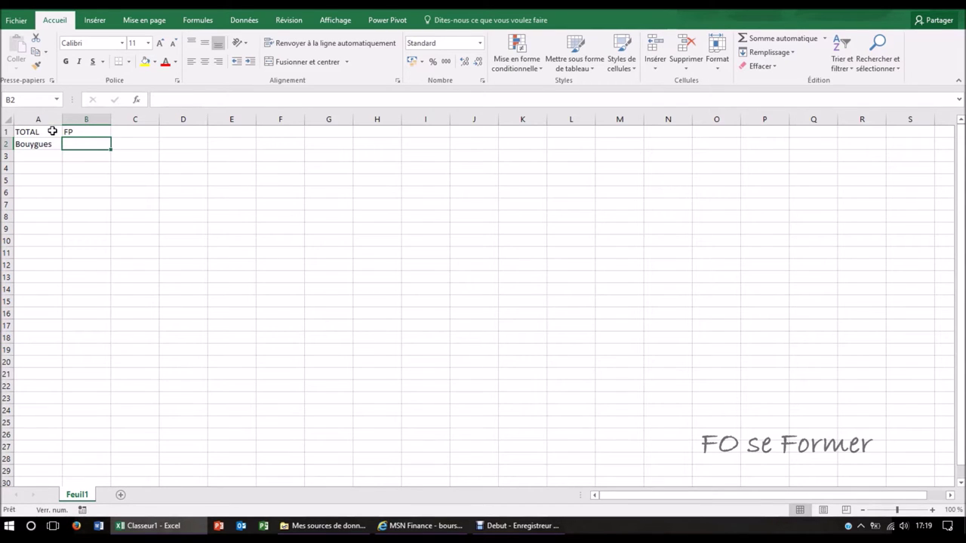
left_click(434, 530)
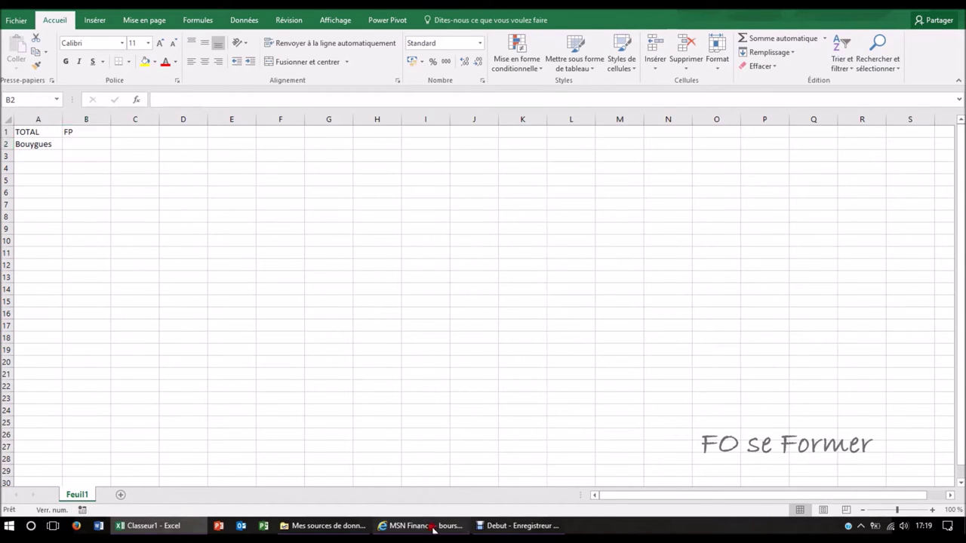
- Search MSN Finance quotes for 'bouygues' to find its Paris ticker EN
type("bouygues")
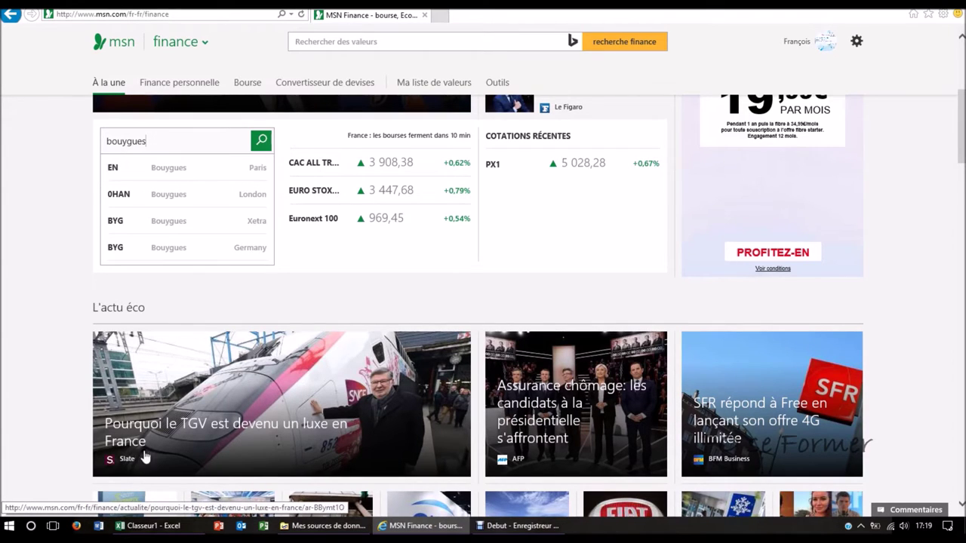
left_click(147, 525)
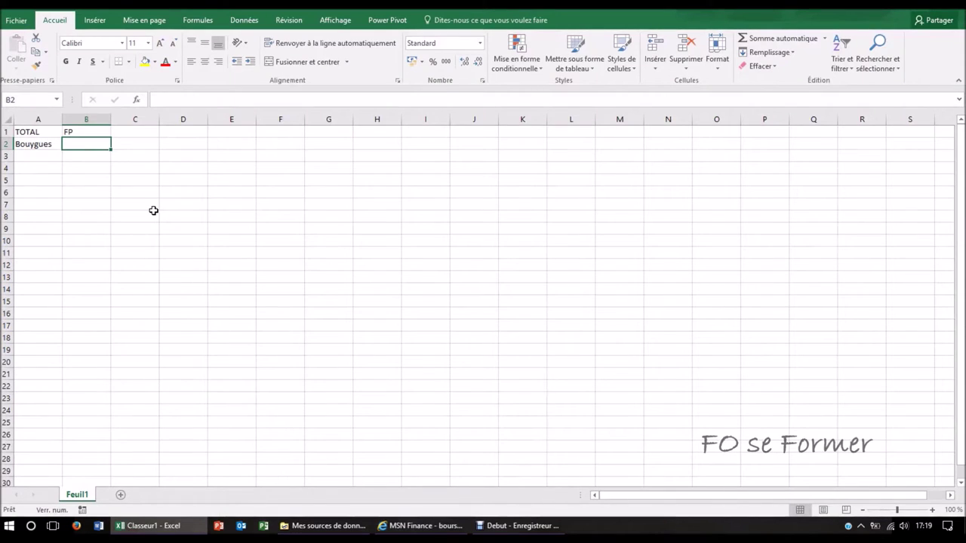
- Enter ticker EN in B2 for Bouygues and Microsoft in A3, fixing the typo
type("EN")
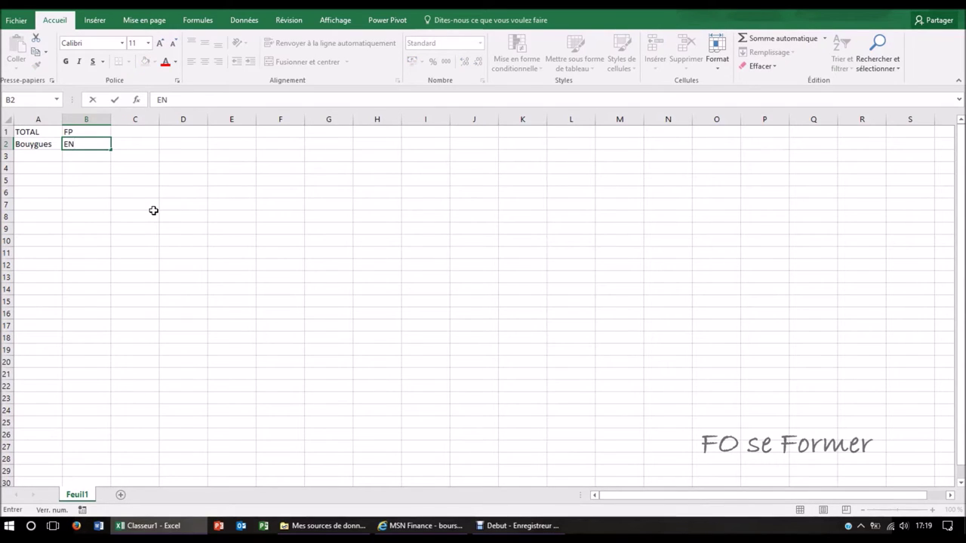
key("Return")
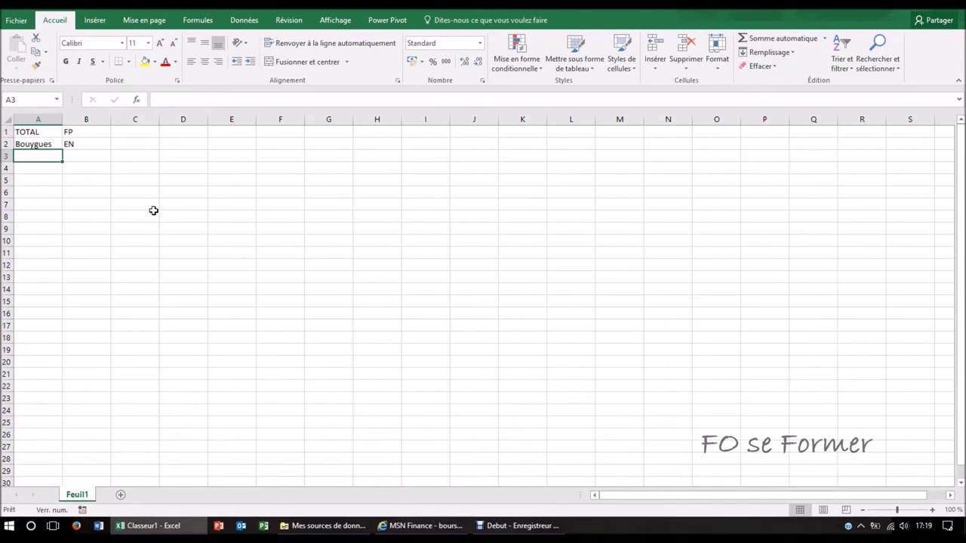
type("M")
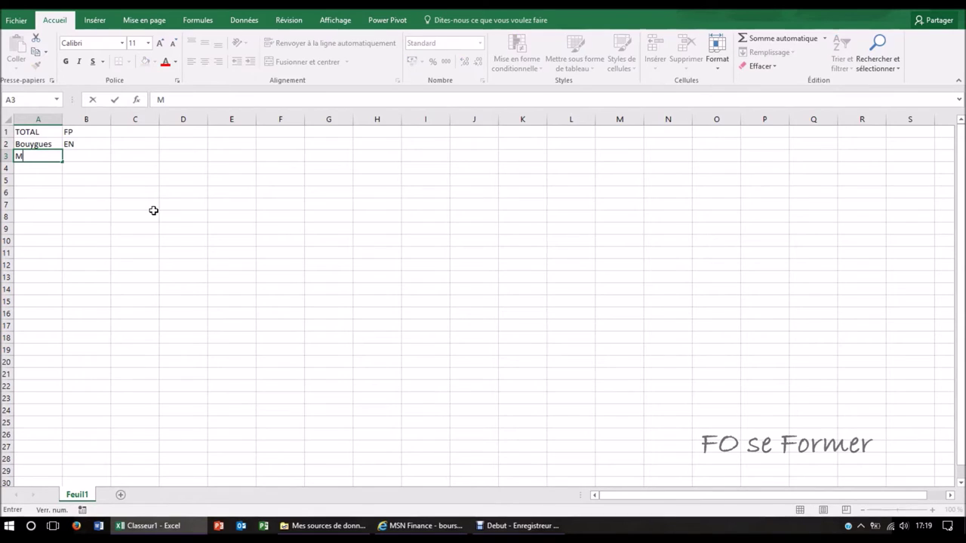
type("icros")
type("odt")
key("BackSpace")
key("BackSpace")
key("Tab")
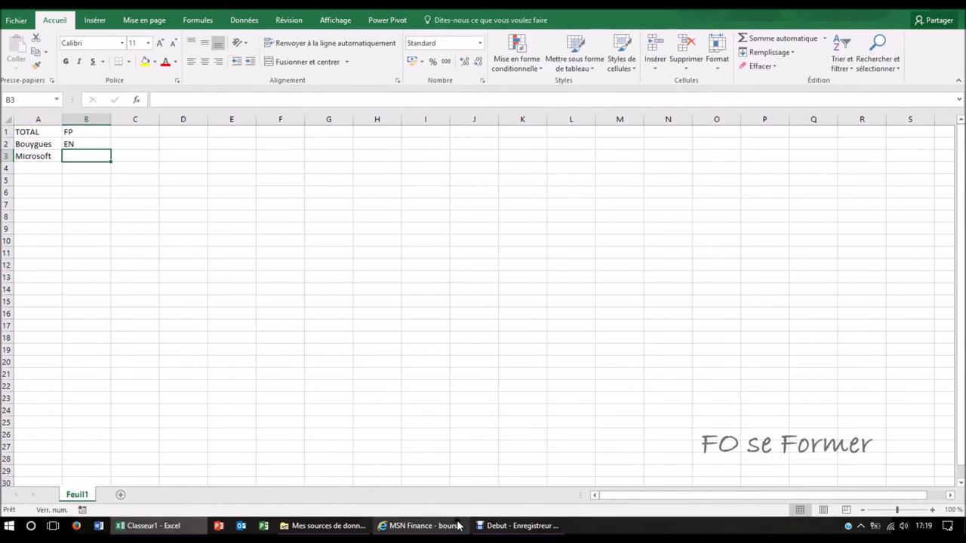
- Search MSN Finance for 'microsoft' to find ticker MSFT, then close the browser
left_click(456, 525)
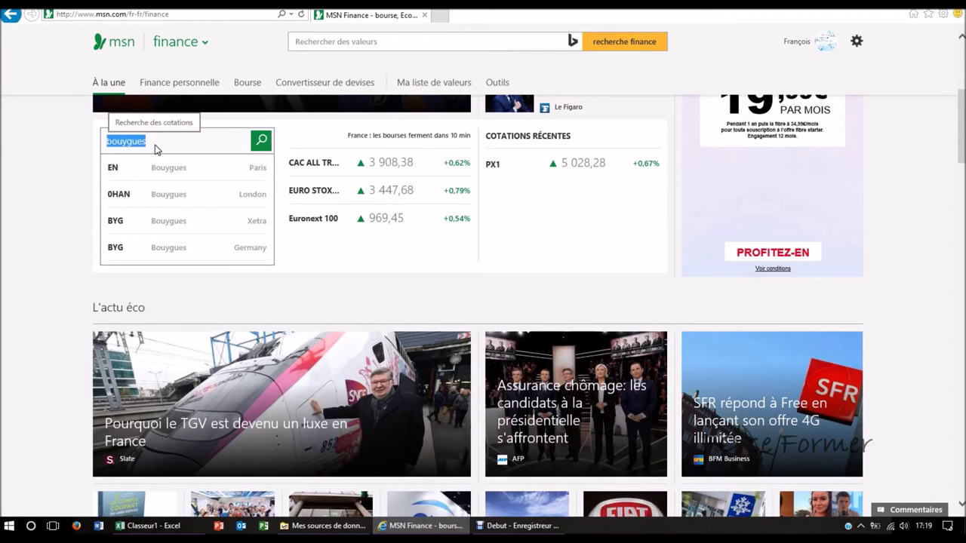
type("microsoft")
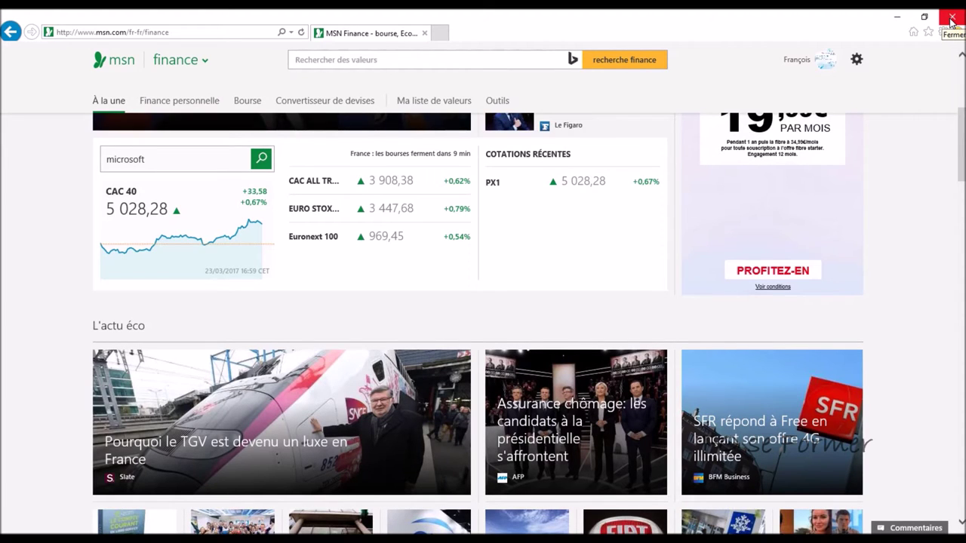
left_click(951, 22)
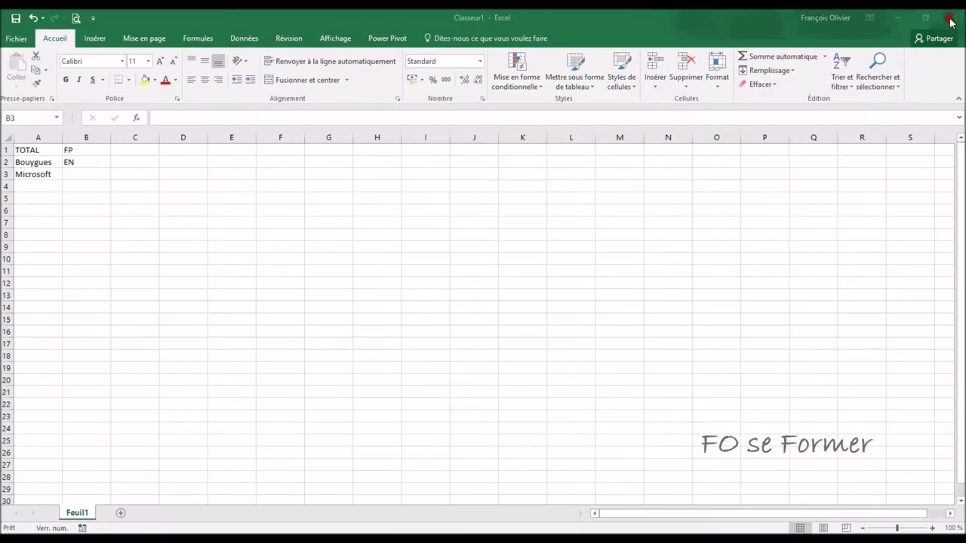
- Enter MSFT in B3 as Microsoft's ticker
left_click(102, 174)
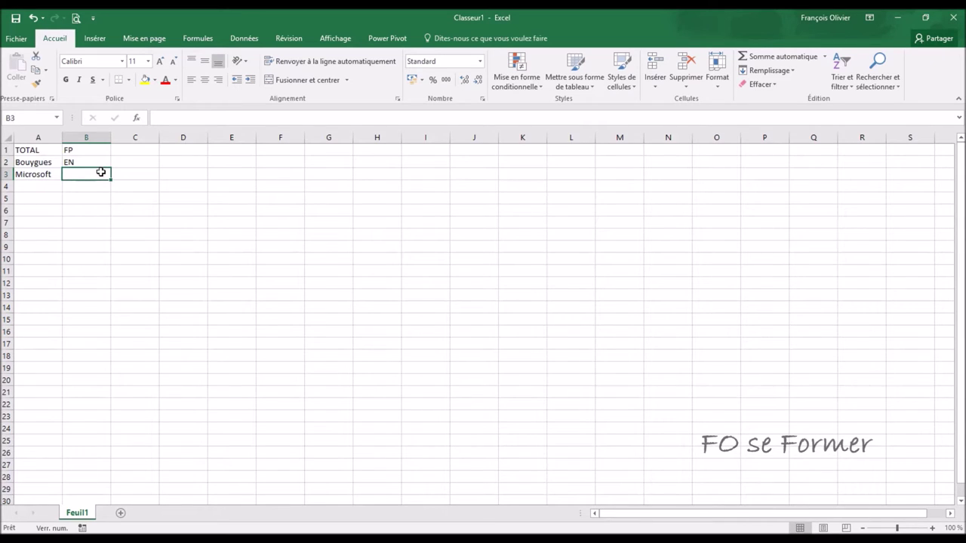
type("MSFT")
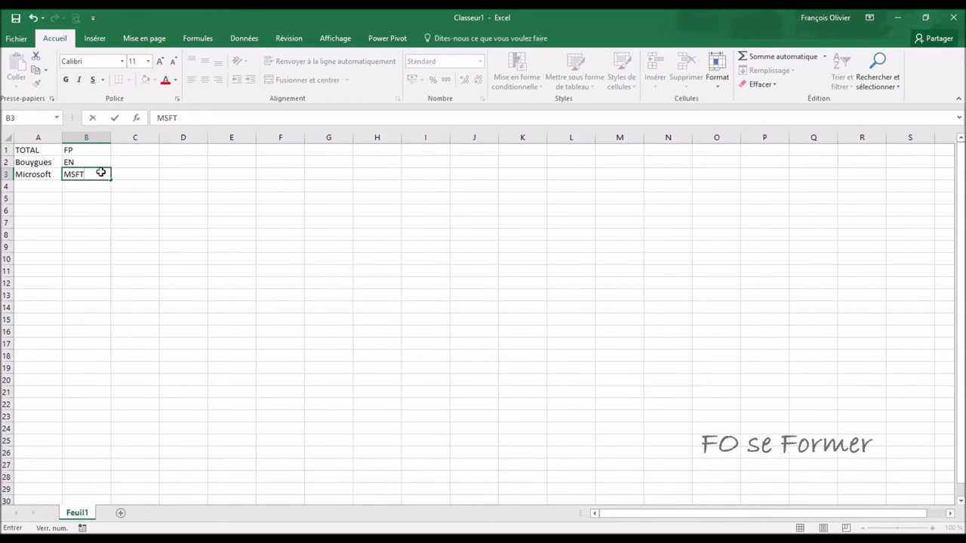
key("Return")
key("Return")
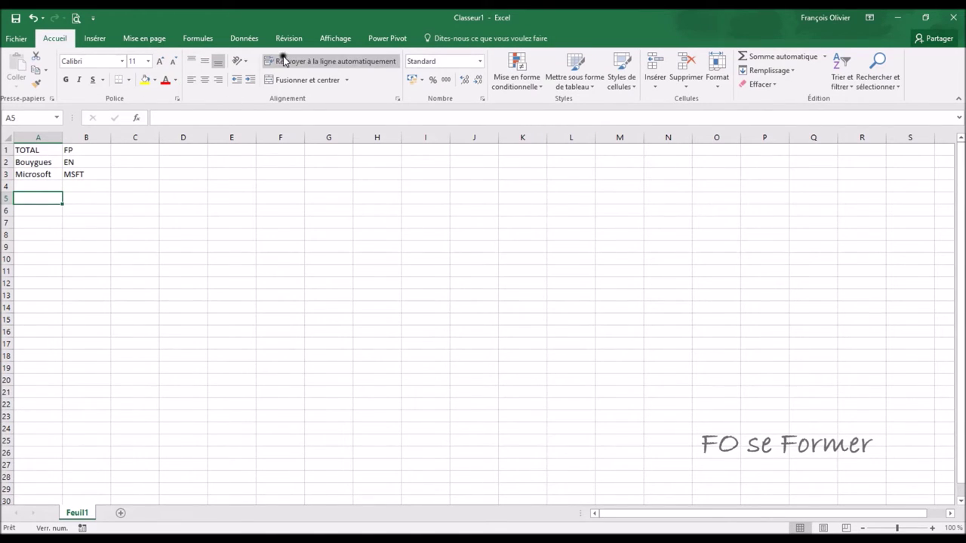
left_click(240, 42)
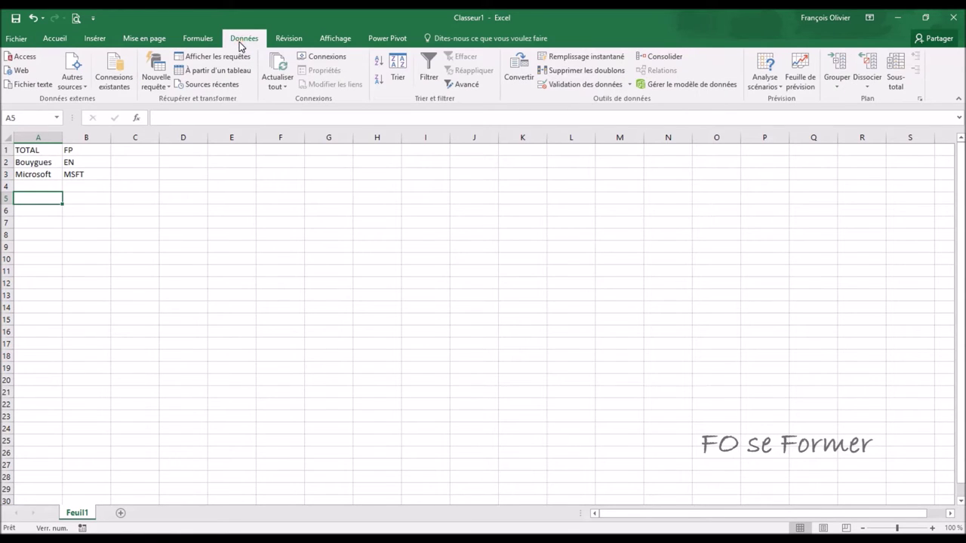
left_click(104, 83)
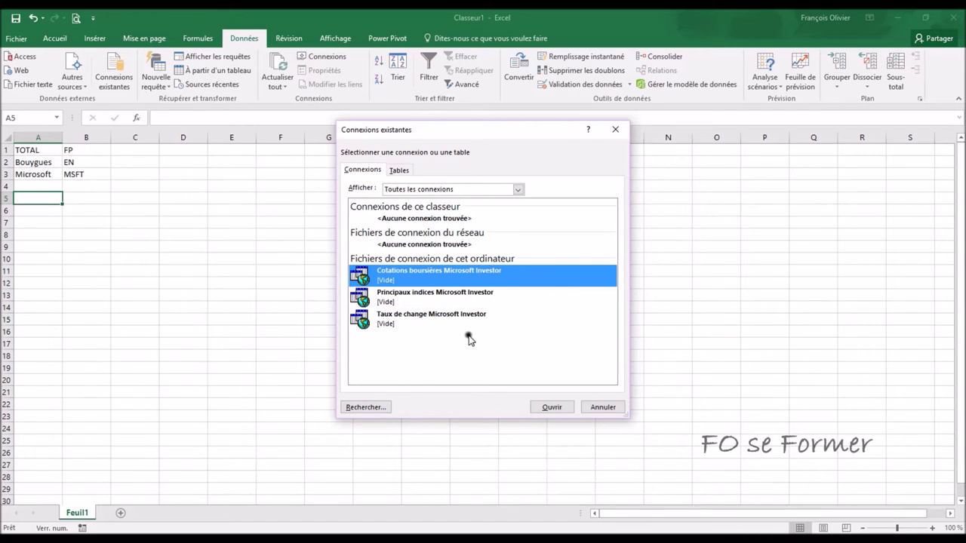
left_click(404, 300)
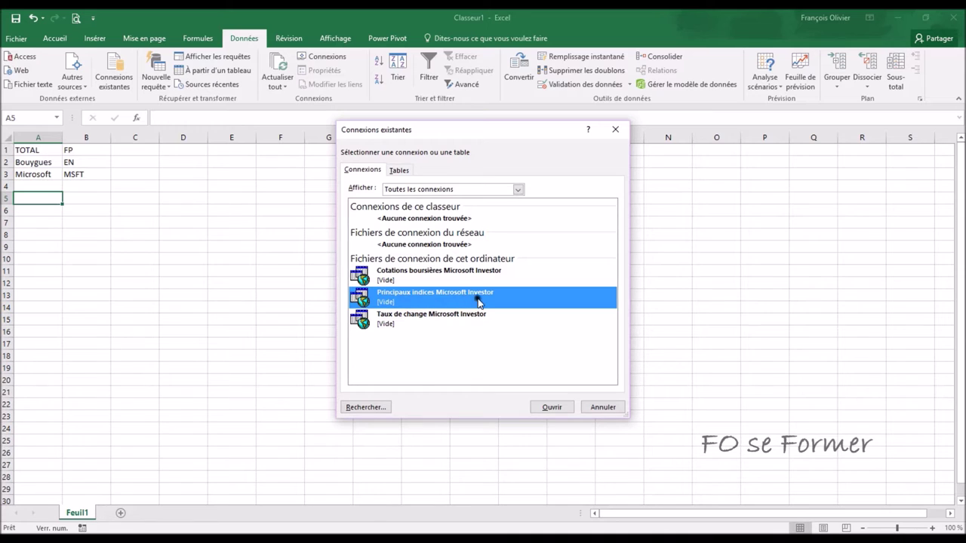
left_click(603, 408)
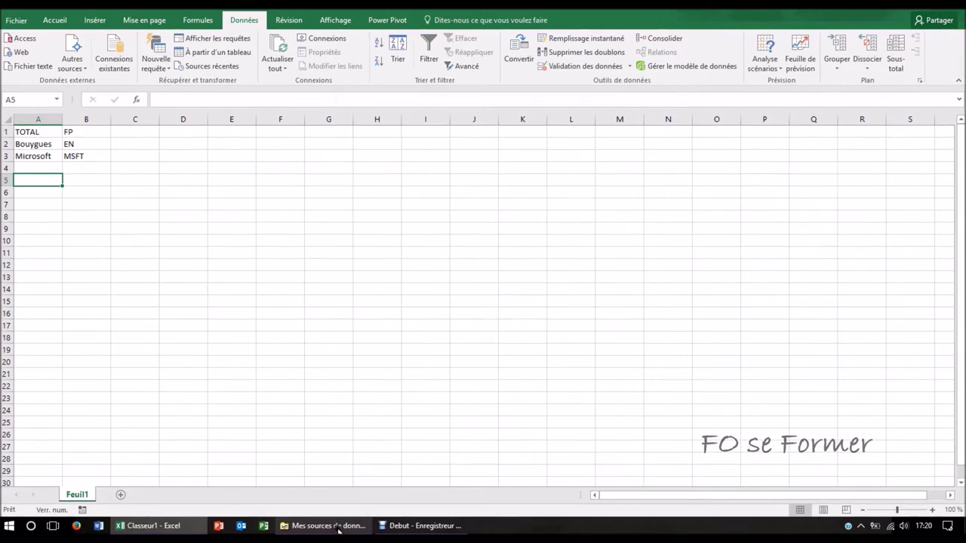
- Open Cotations boursières Microsoft Investor.iqy in Notepad via Modifier avec le Bloc-notes, maximized
left_click(330, 526)
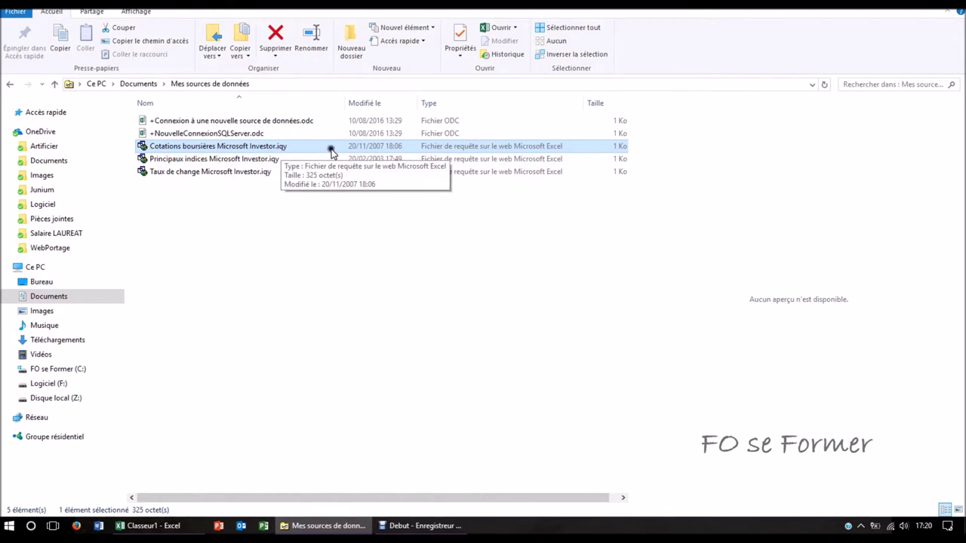
double_click(492, 148)
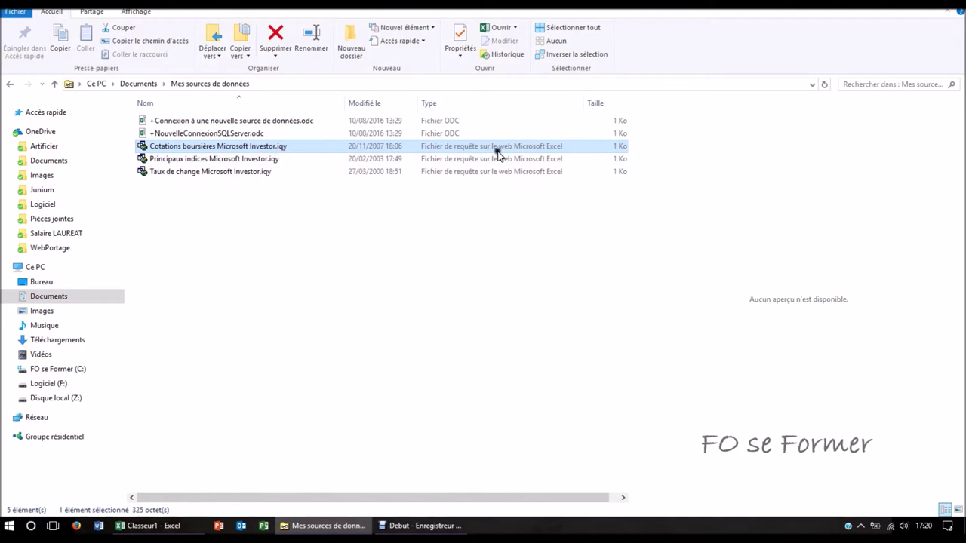
right_click(298, 150)
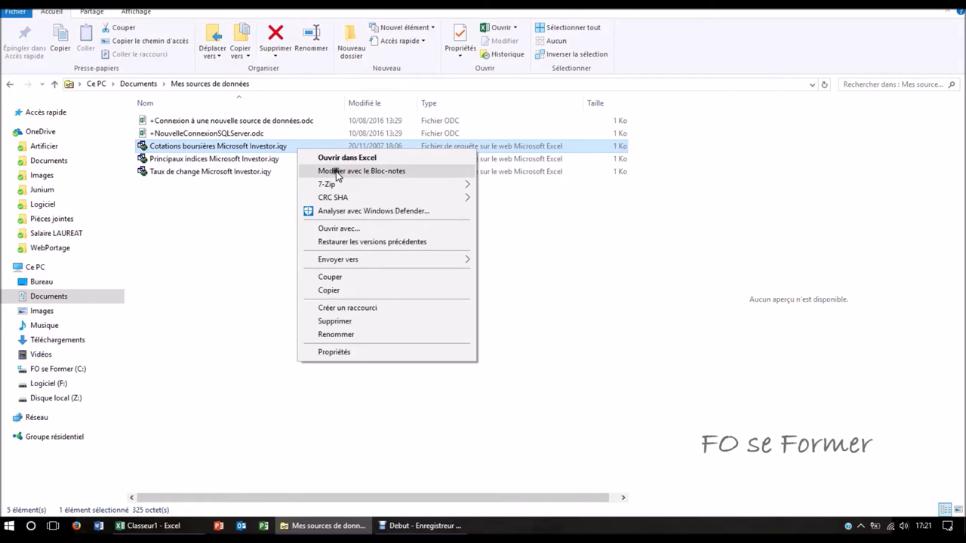
left_click(338, 172)
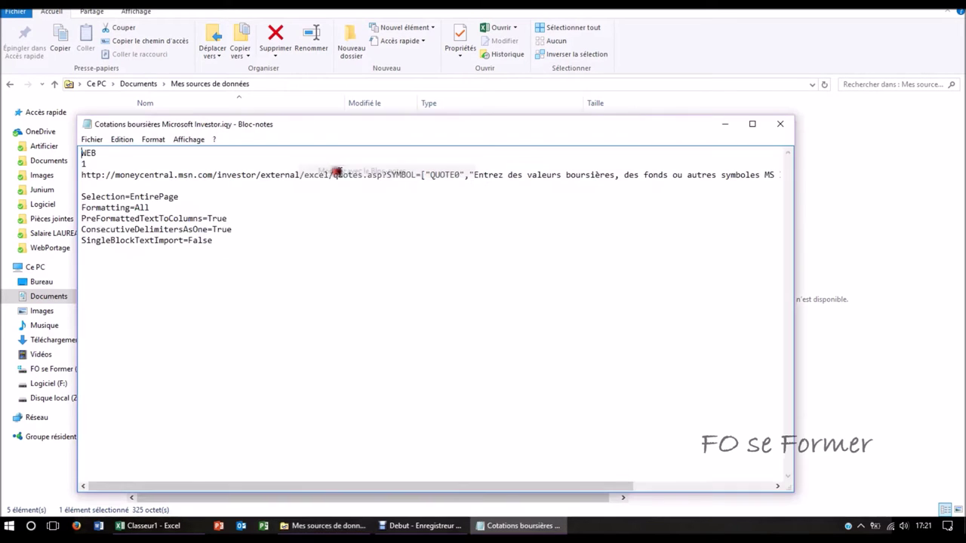
left_click(757, 128)
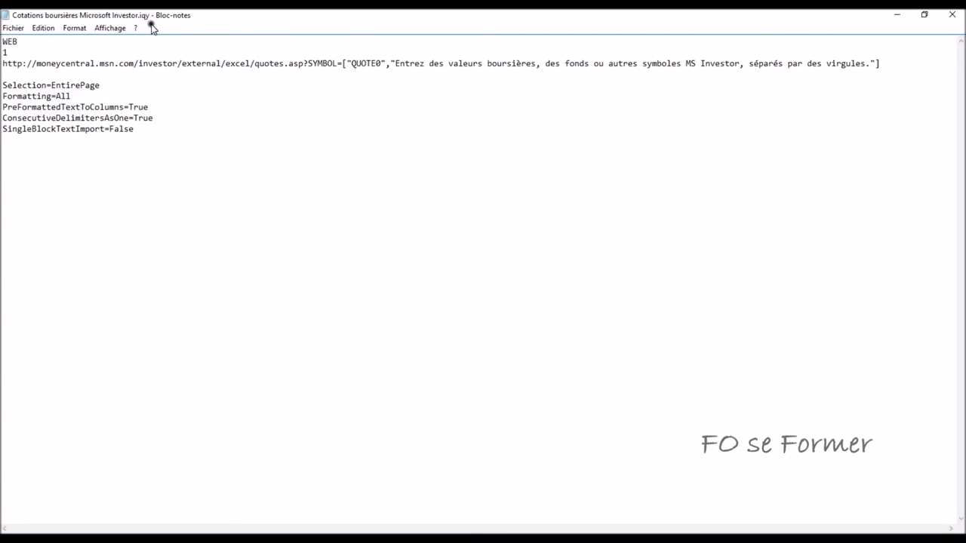
- Close the .iqy file after reviewing its moneycentral.msn.com URL and return to Excel
left_click(946, 17)
left_click(169, 527)
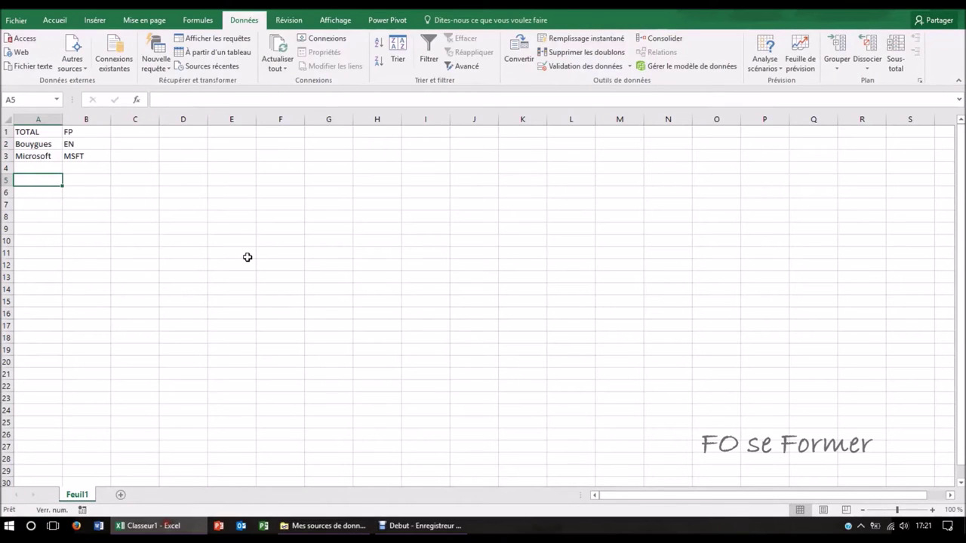
- Import the Cotations boursières Microsoft Investor connection into the existing sheet at $A$5
left_click(114, 60)
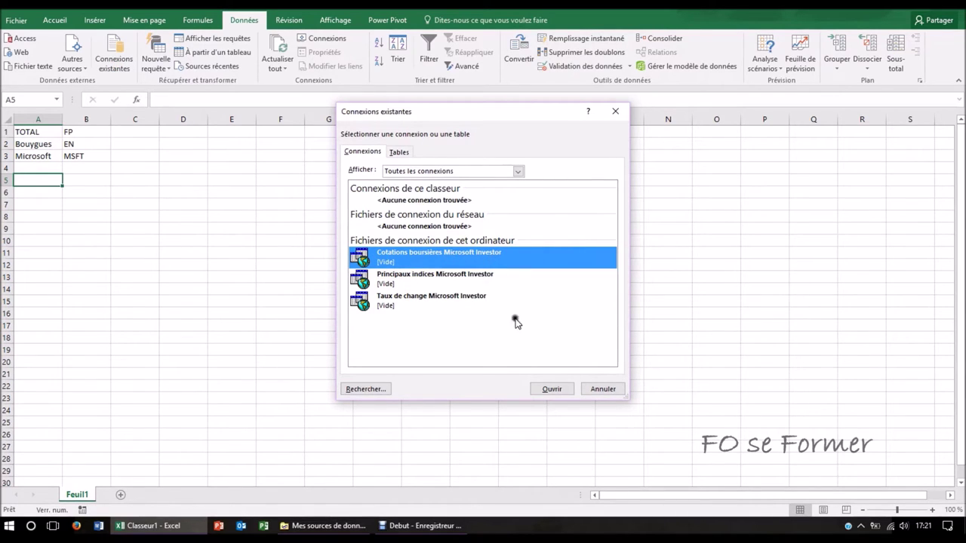
left_click(548, 390)
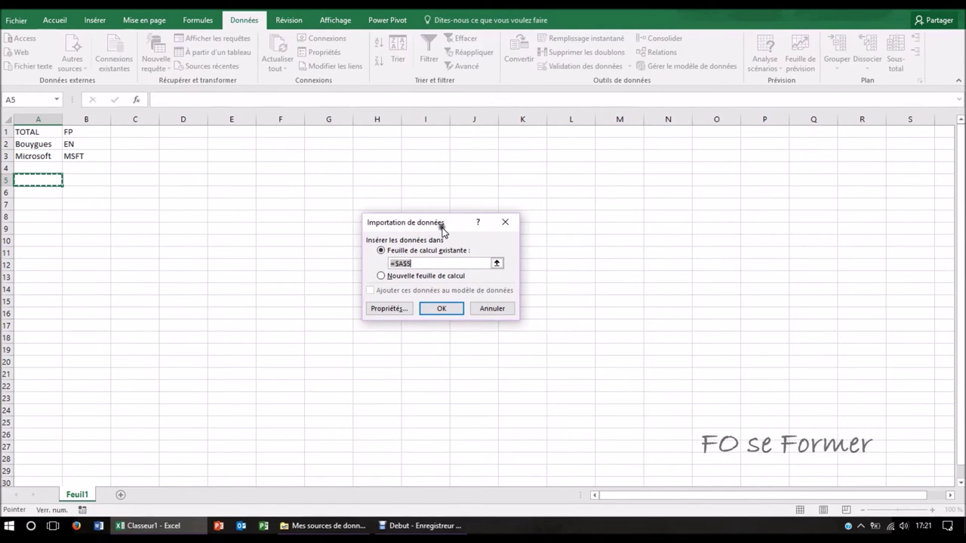
left_click(423, 249)
left_click(389, 309)
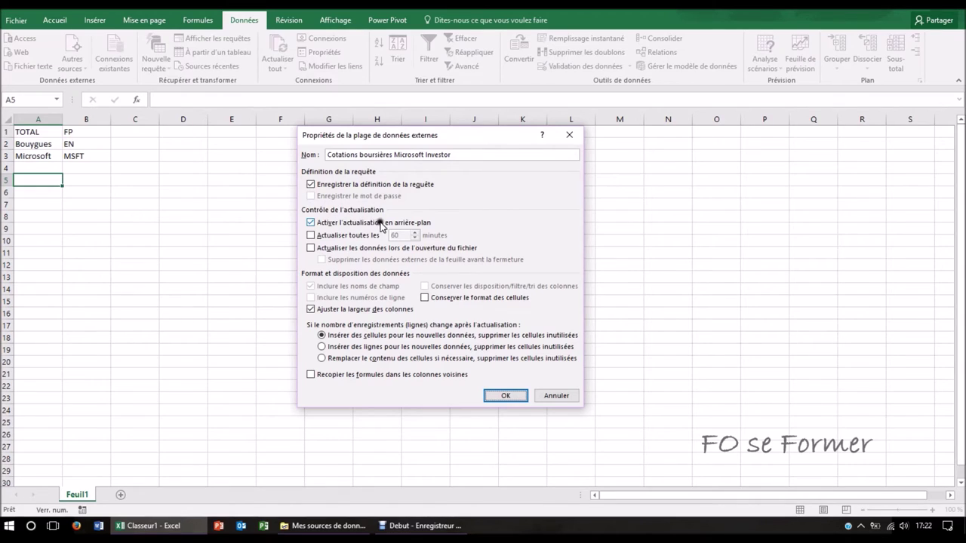
- Set the query to refresh every 1 minute and on file open
left_click(311, 235)
double_click(393, 236)
type("1")
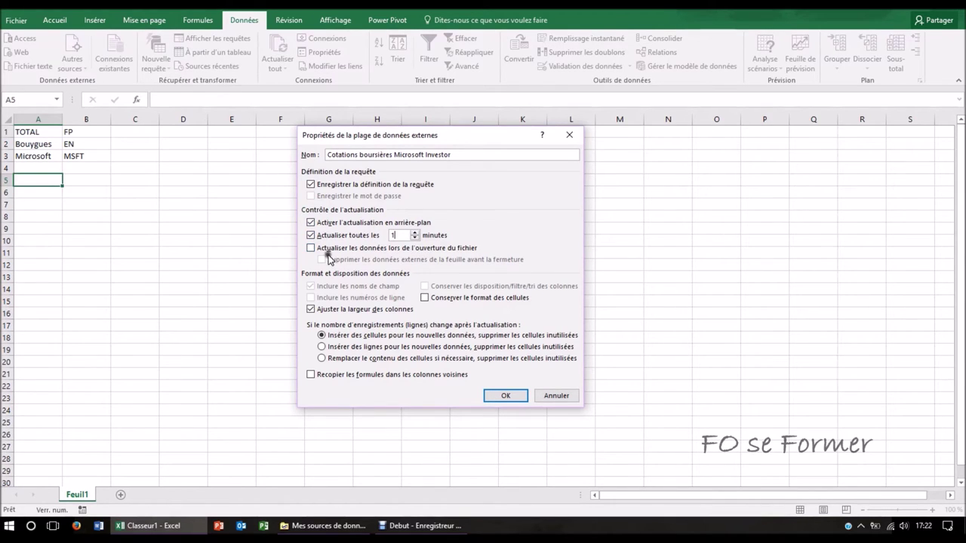
left_click(310, 248)
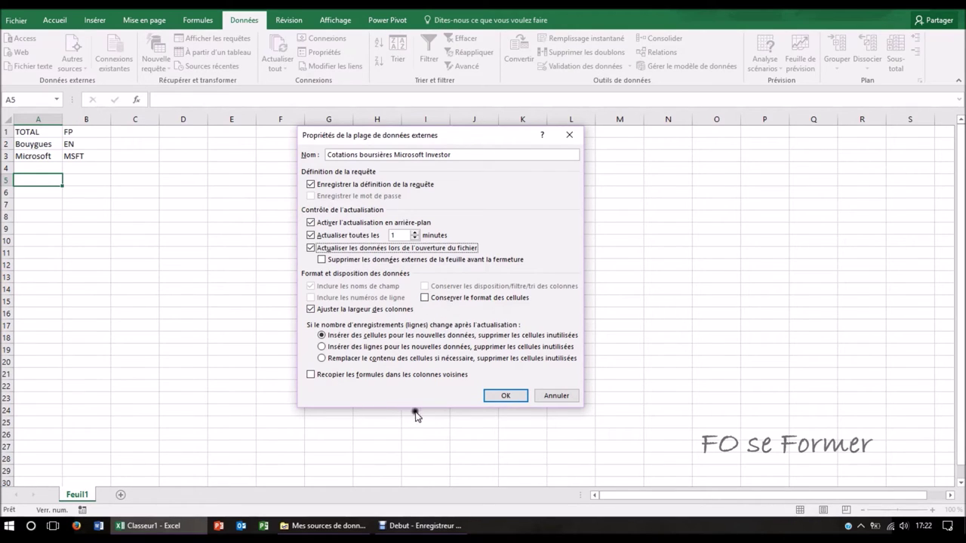
left_click(504, 397)
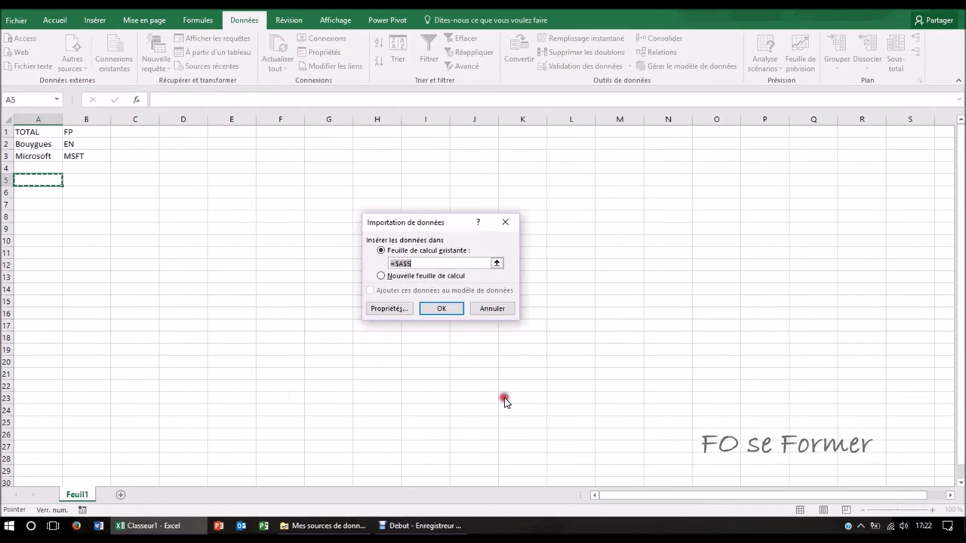
- Import MSN Money quotes for symbols FR:FP, FR:EN and US:MSFT at cell A5, skipping the repeated symbol prompt
left_click(445, 308)
type("FR:FP,F")
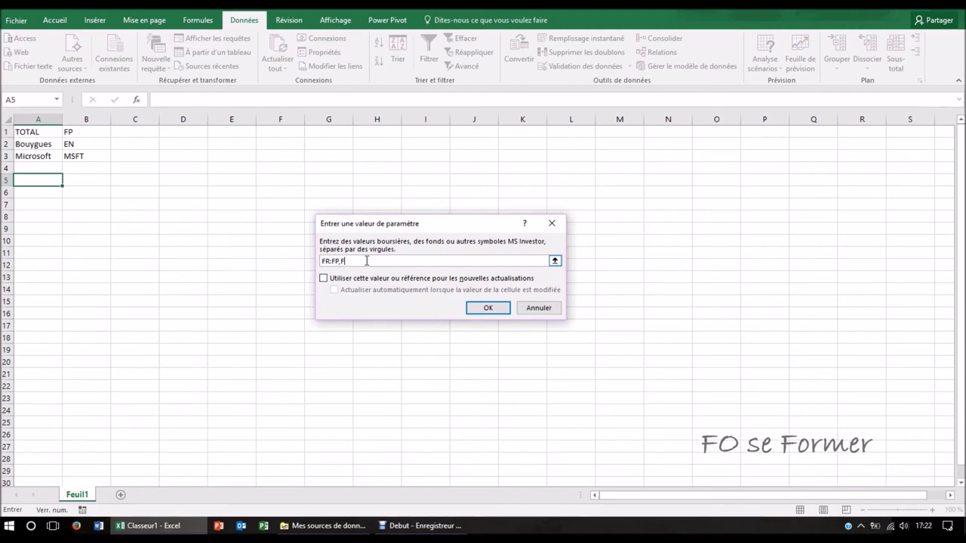
type("R")
type(":EN,US:")
type("MSFT")
left_click(486, 308)
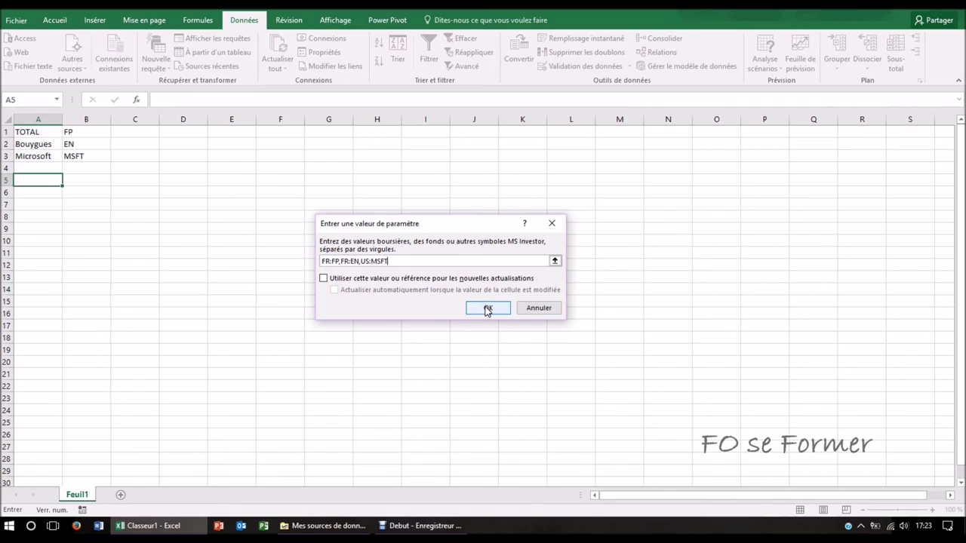
left_click(487, 309)
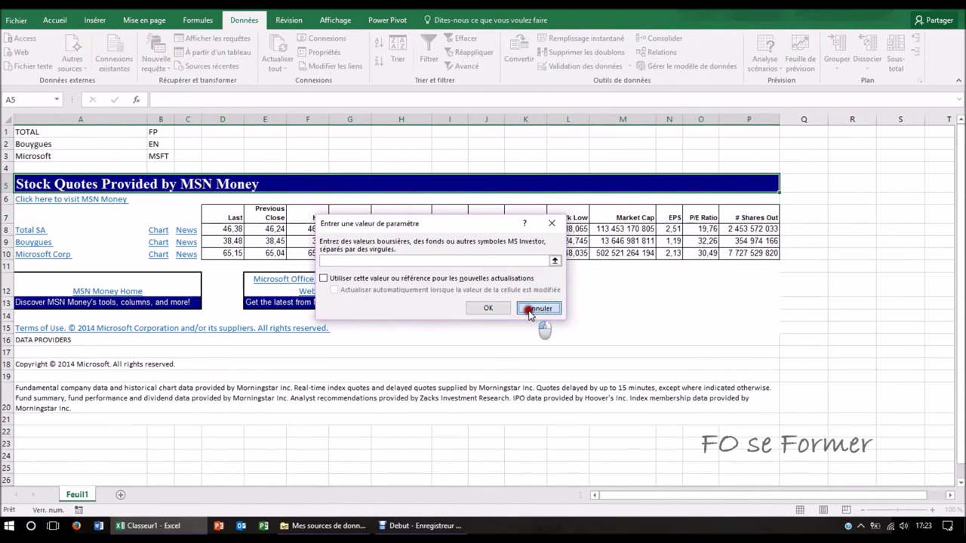
left_click(539, 307)
left_click(492, 332)
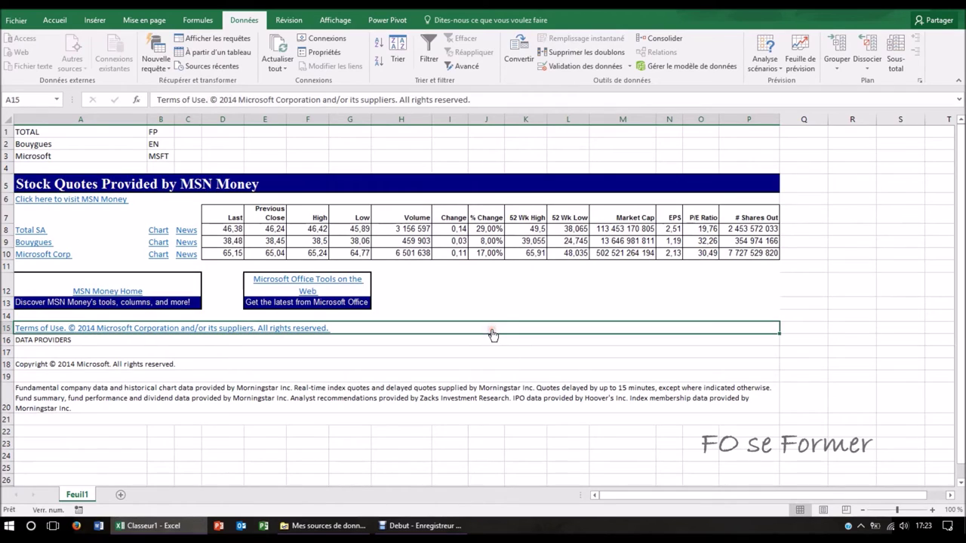
left_click(456, 351)
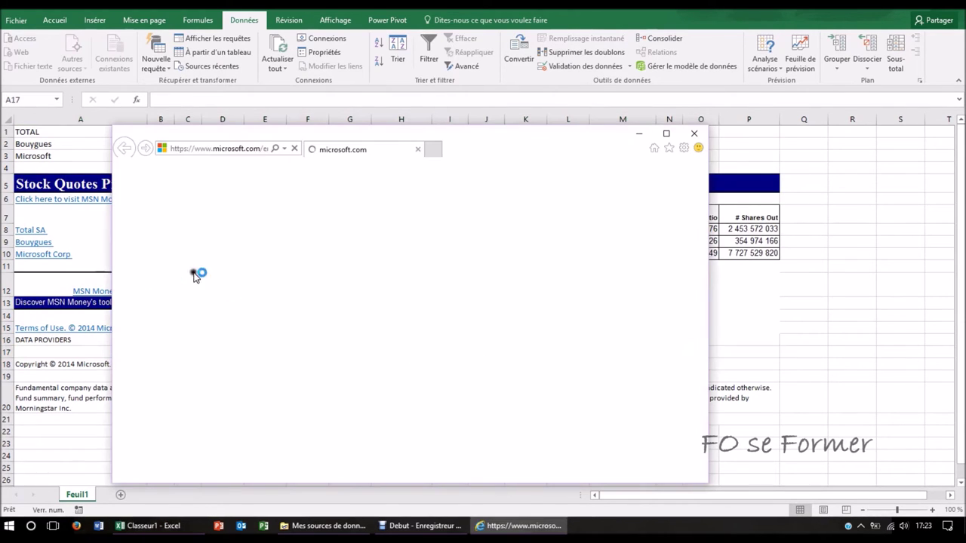
left_click(697, 131)
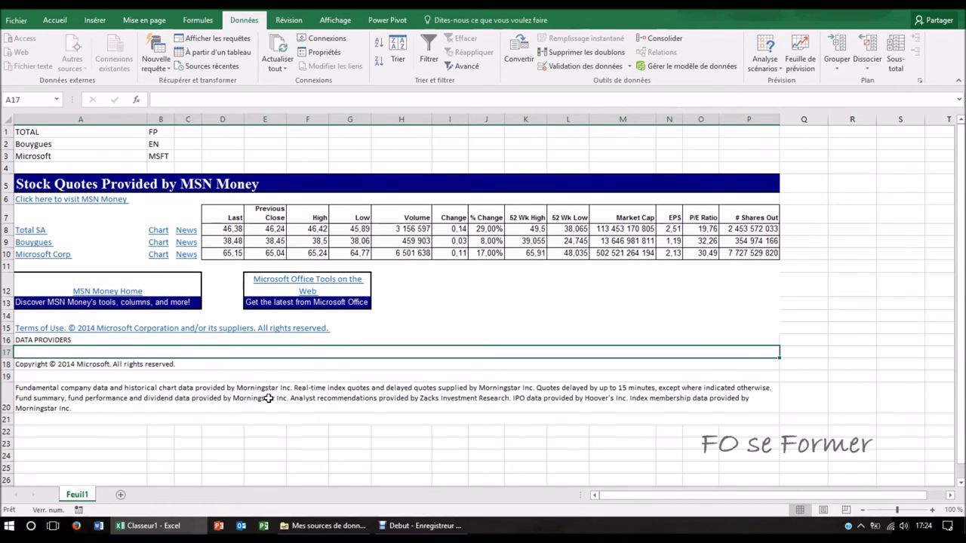
- Enter =D8 in D1 and fill it down to D3, showing 46,38, 38,48 and 65,15
left_click(211, 134)
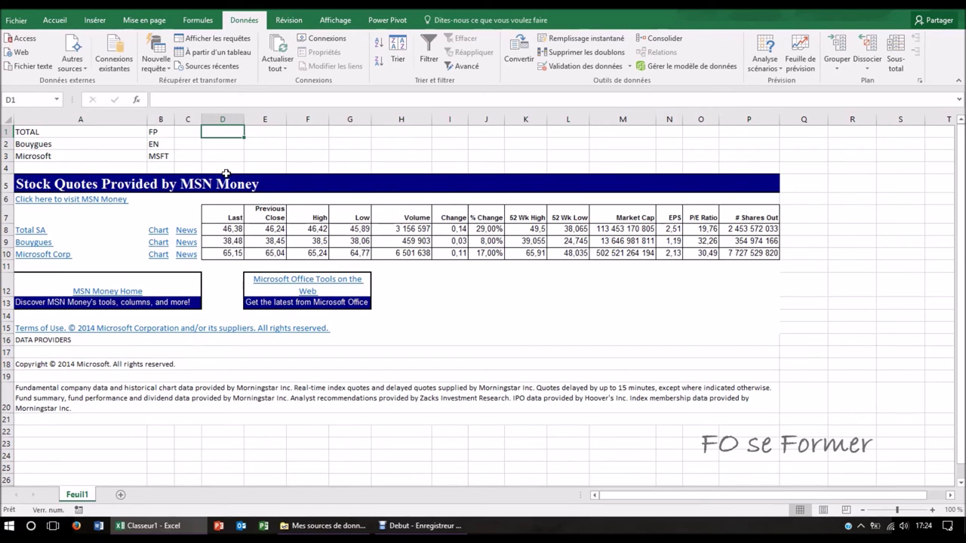
type("=")
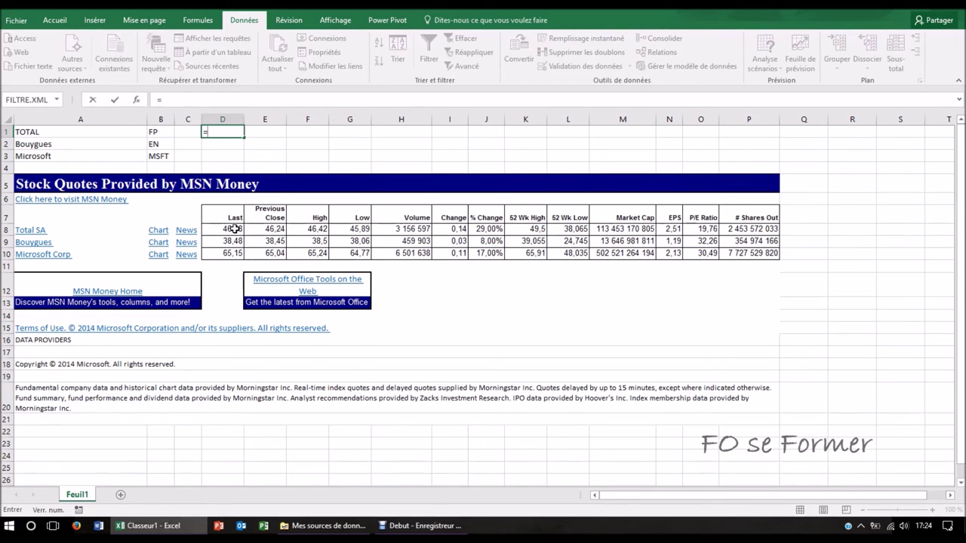
left_click(234, 229)
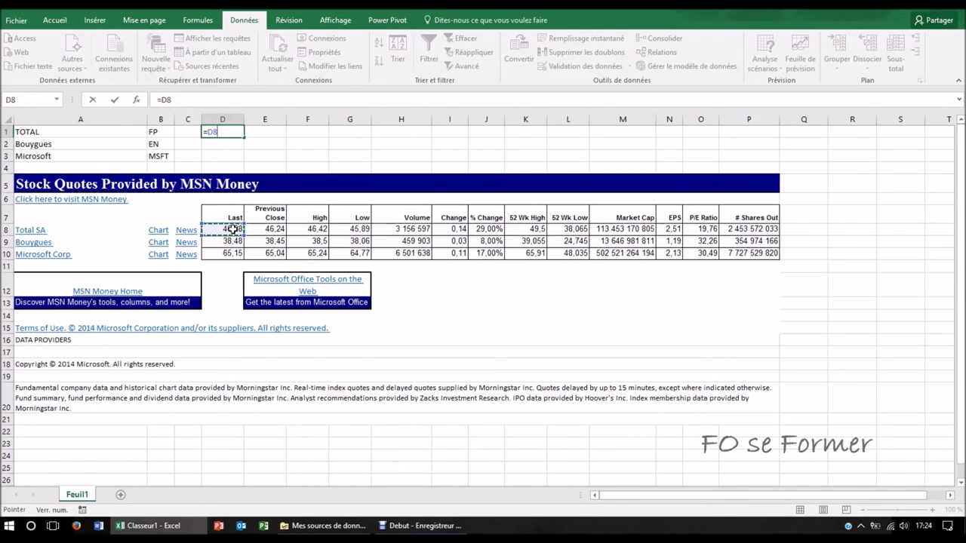
key("Return")
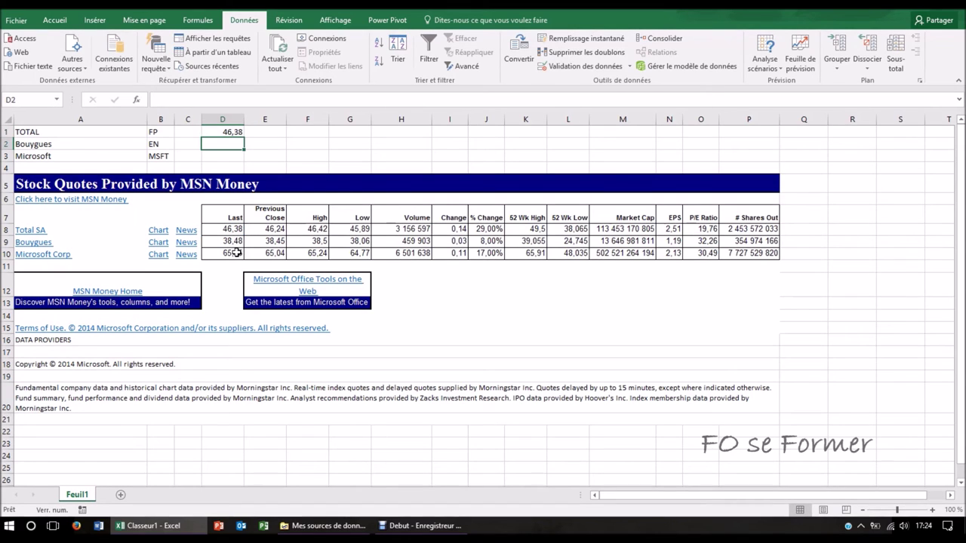
left_click(236, 133)
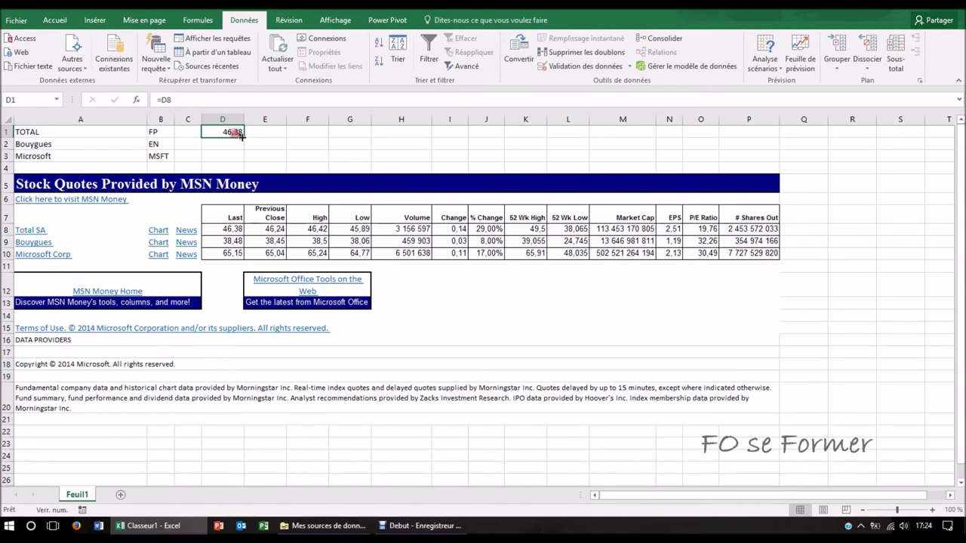
left_click_drag(239, 137, 257, 157)
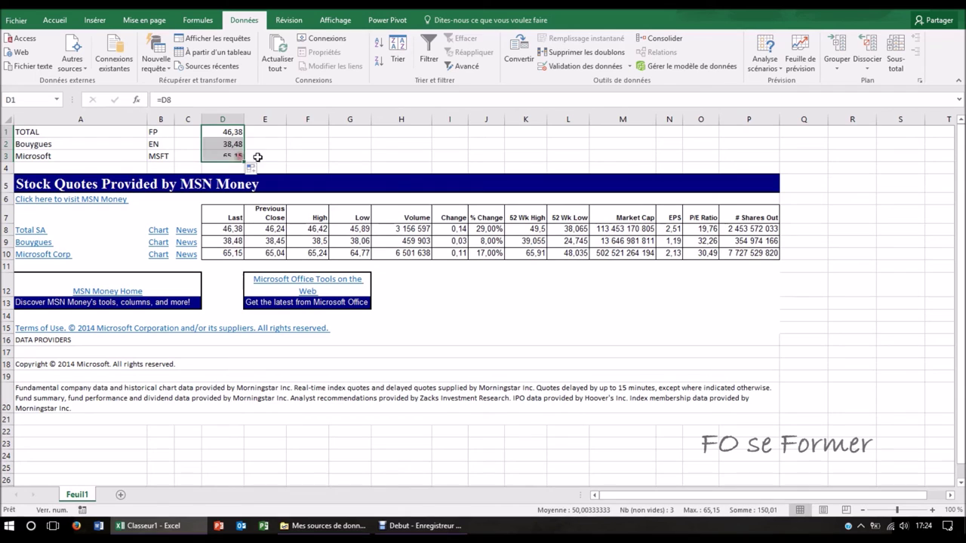
left_click(289, 148)
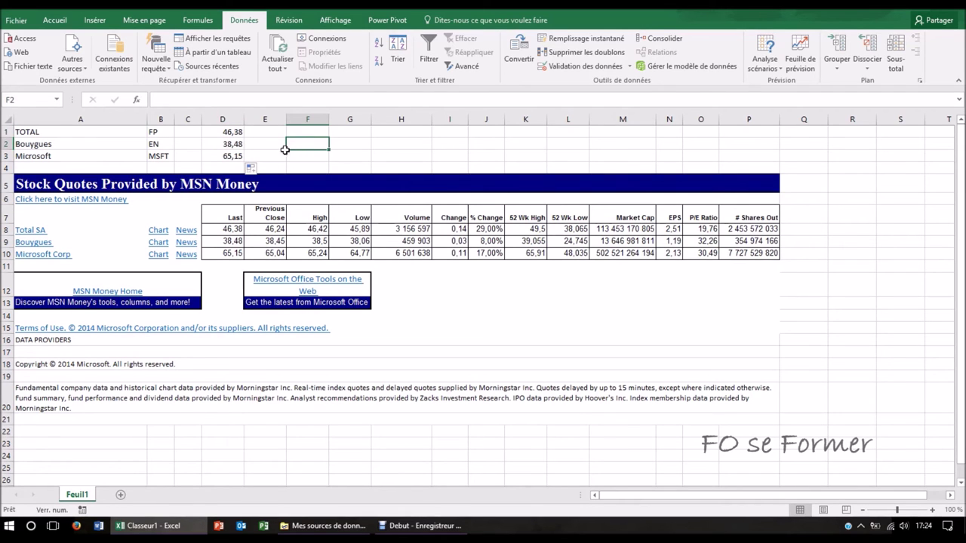
left_click_drag(216, 134, 217, 153)
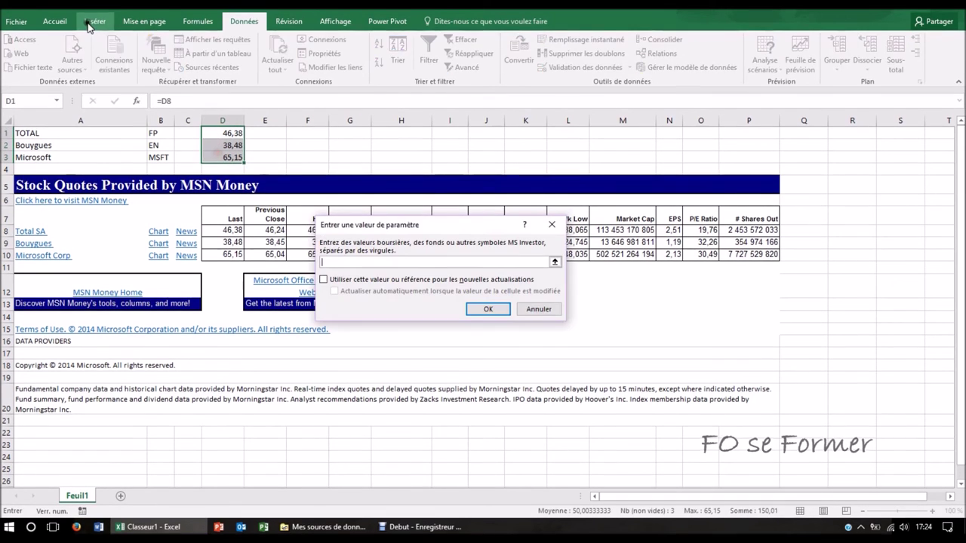
- Format D1:D3 in Accounting euro format, then add the blank worksheet Feuil2
left_click(59, 20)
left_click(511, 307)
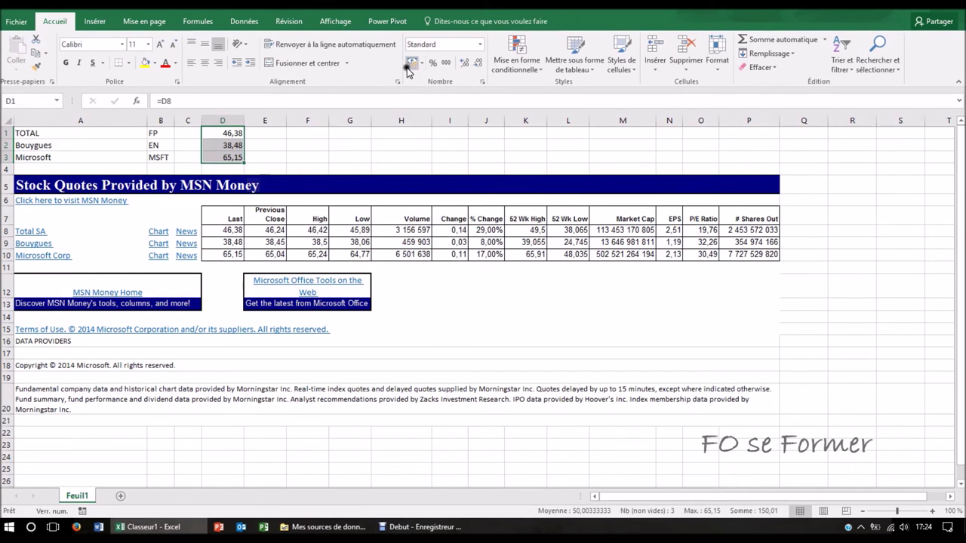
left_click(412, 63)
left_click(301, 146)
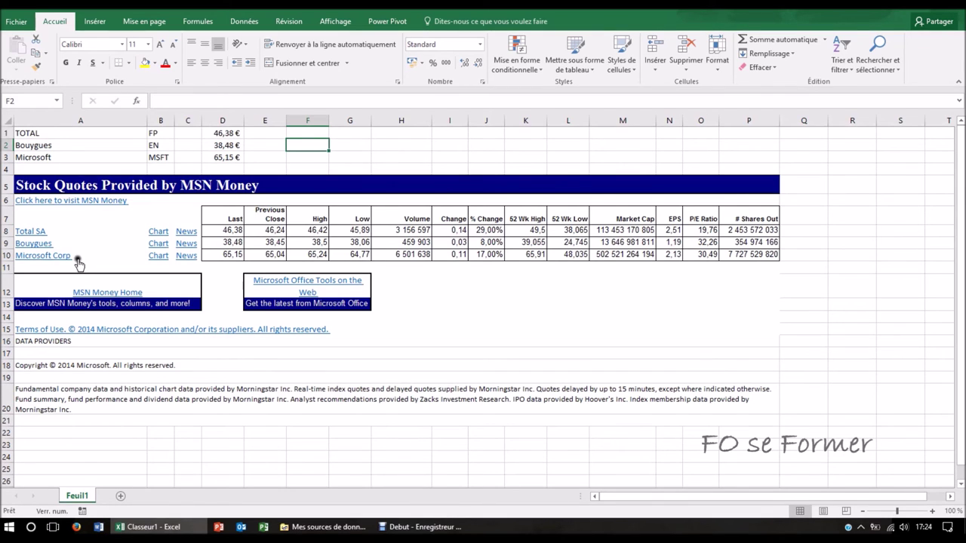
left_click(120, 496)
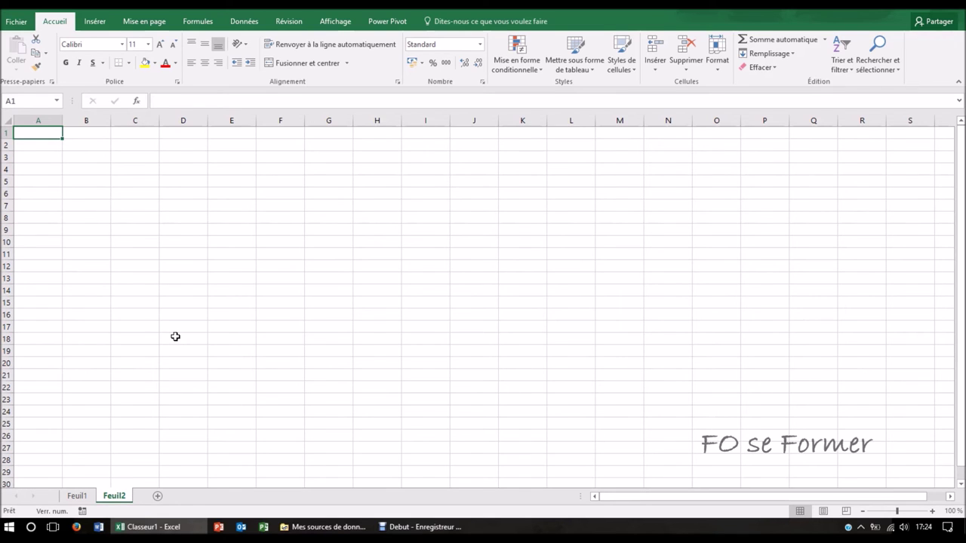
- Open Principaux indices Microsoft Investor.iqy with Modifier avec le Bloc-notes from the data sources folder
left_click(328, 527)
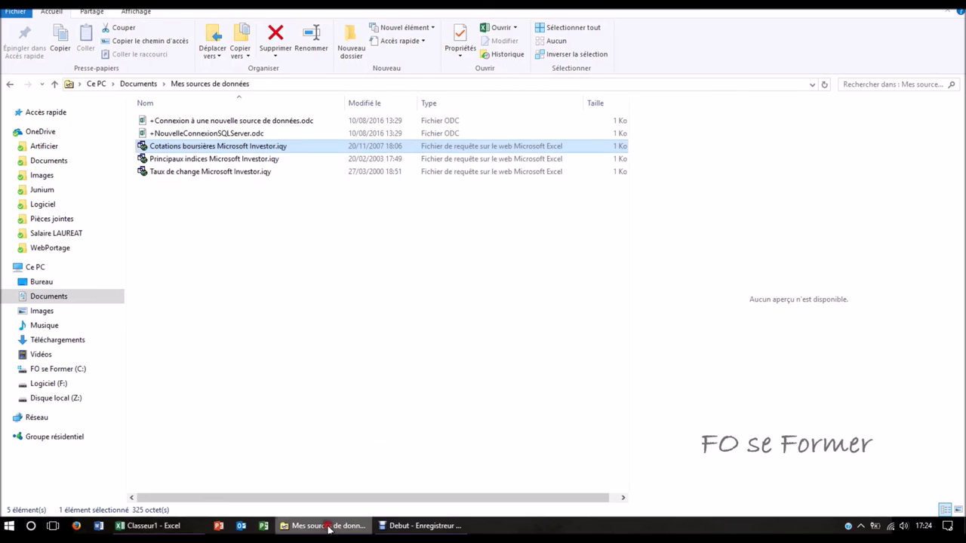
left_click(244, 161)
right_click(244, 161)
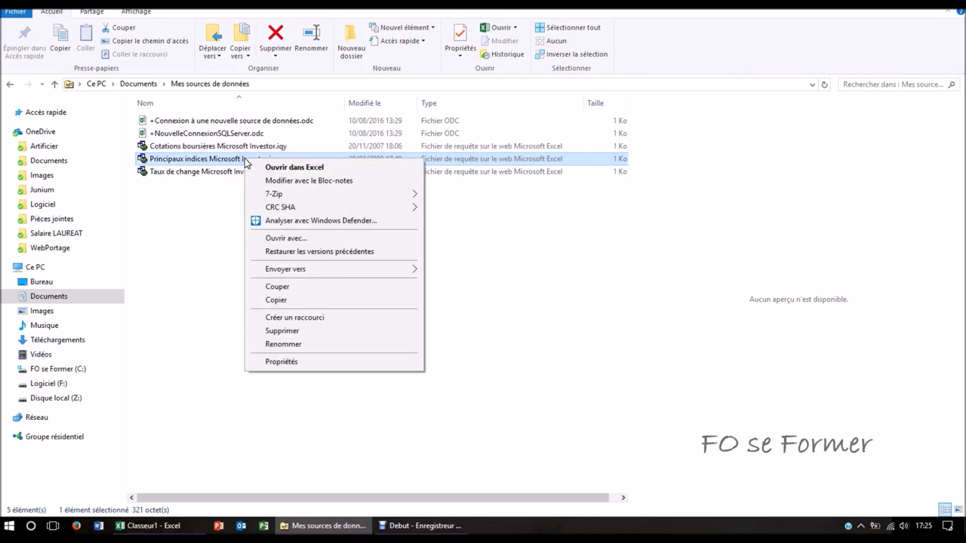
left_click(305, 181)
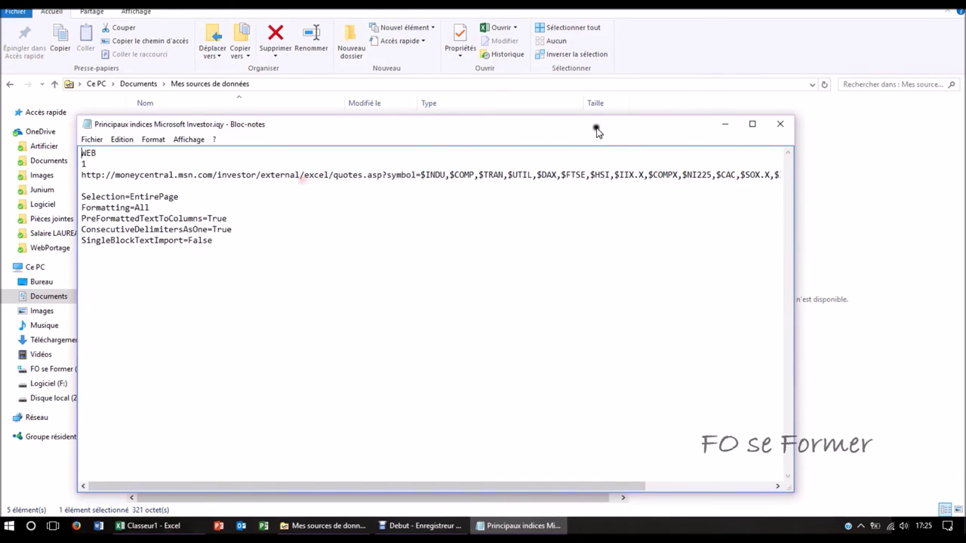
- Maximize Notepad to read the indices query URL, then close it and return to Excel
left_click(754, 124)
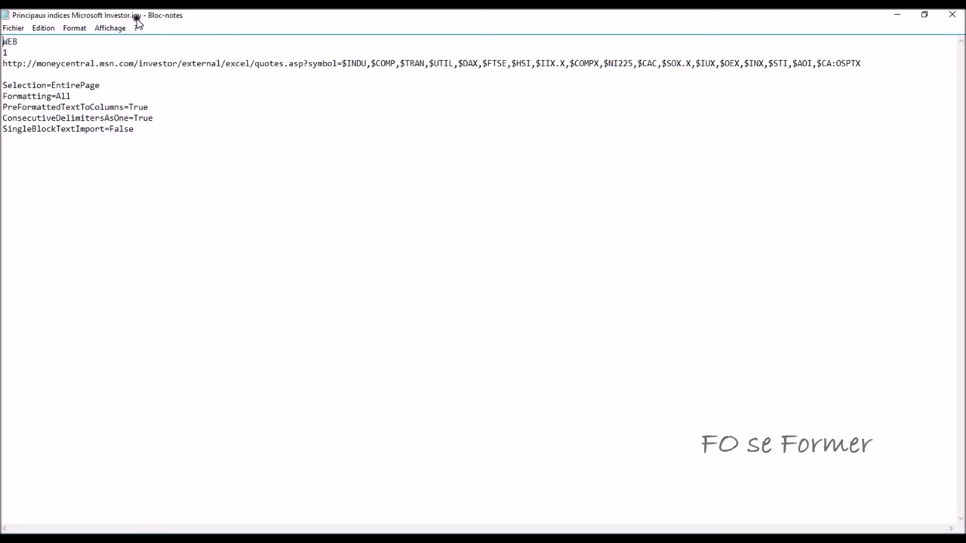
left_click(952, 15)
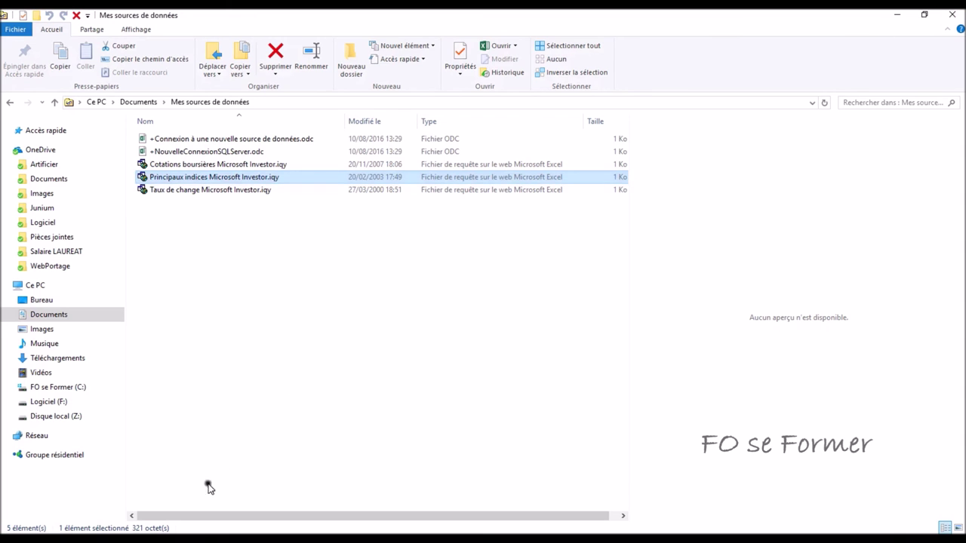
left_click(173, 525)
- Cancel the leftover prompt and open the Principaux indices Microsoft Investor connection from Données > Connexions existantes
left_click(526, 312)
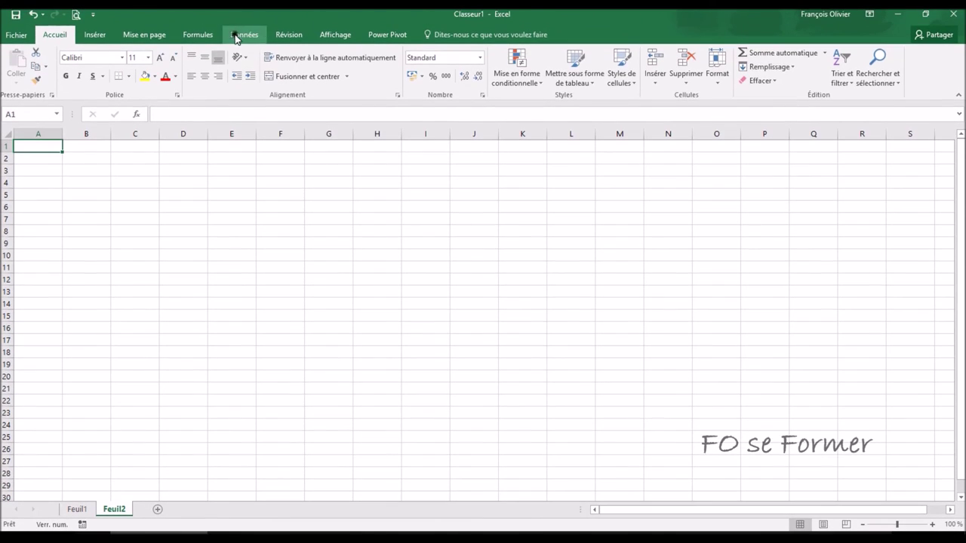
left_click(236, 37)
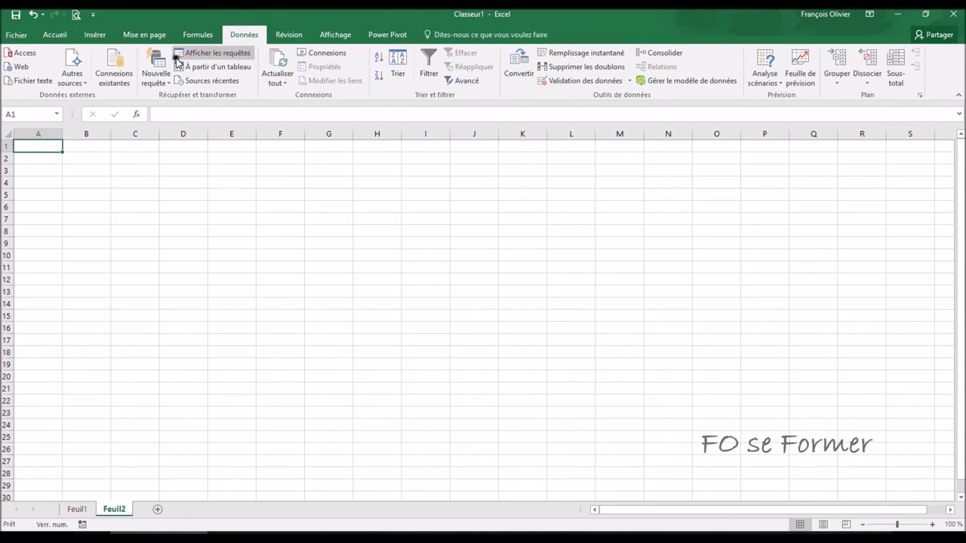
left_click(122, 74)
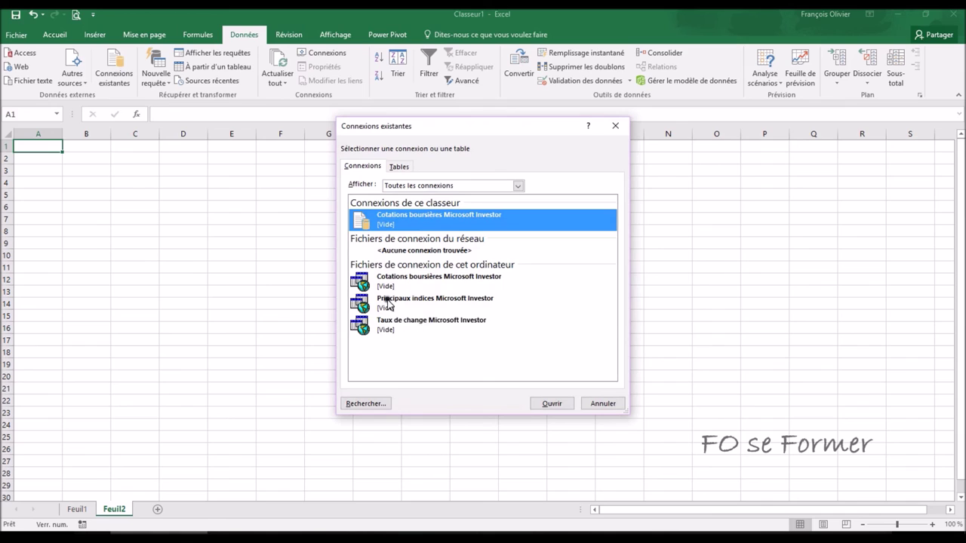
left_click(439, 303)
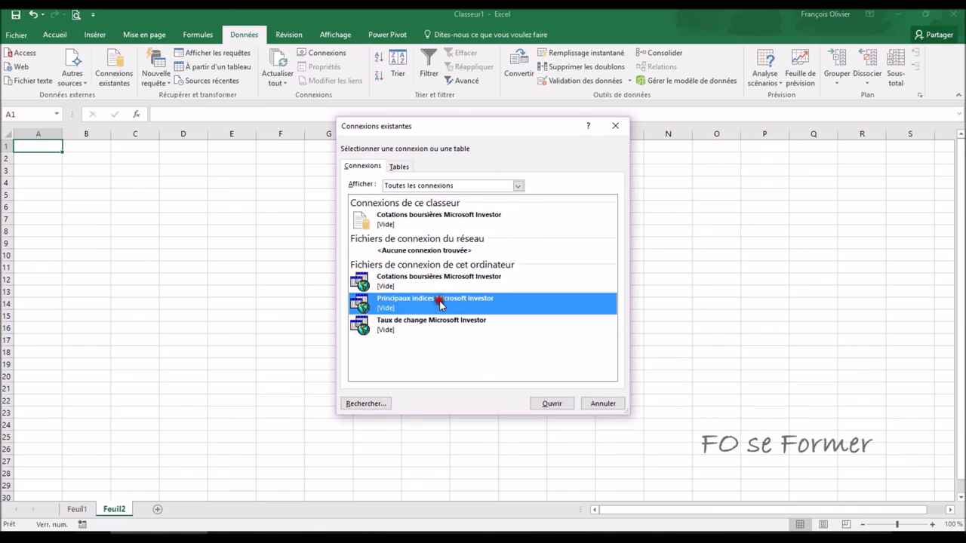
left_click(557, 403)
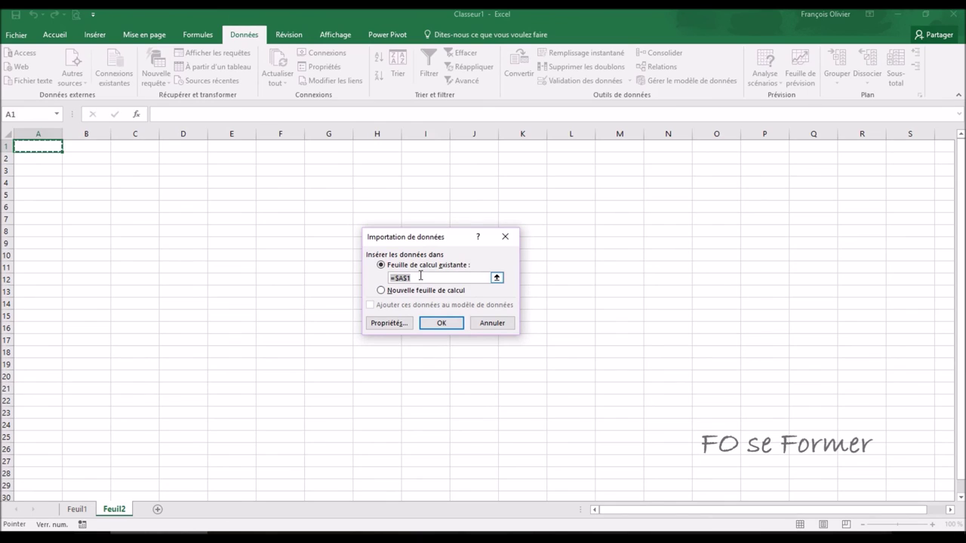
- Import the indices table at A1 of Feuil2, refreshing automatically every 1 minute
left_click(390, 323)
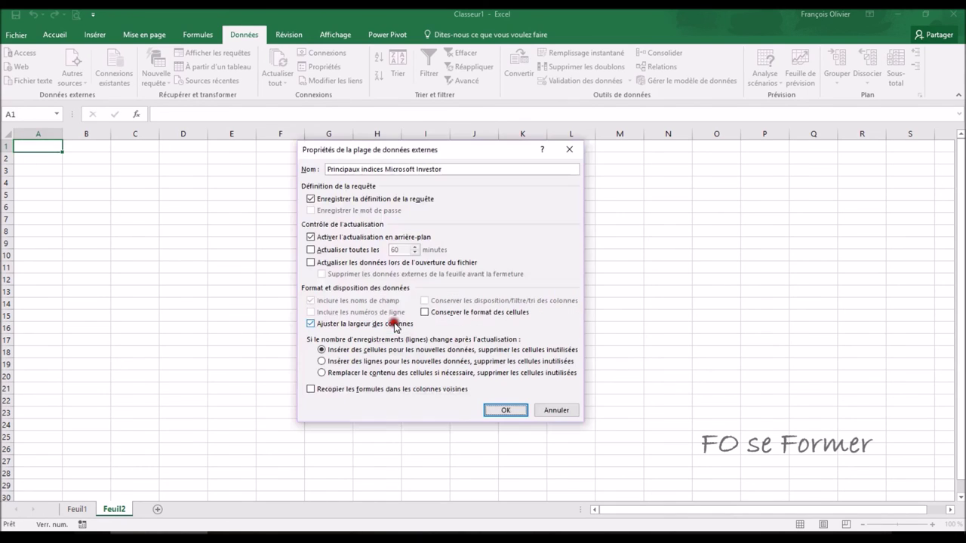
left_click(315, 251)
left_click(392, 252)
type("1")
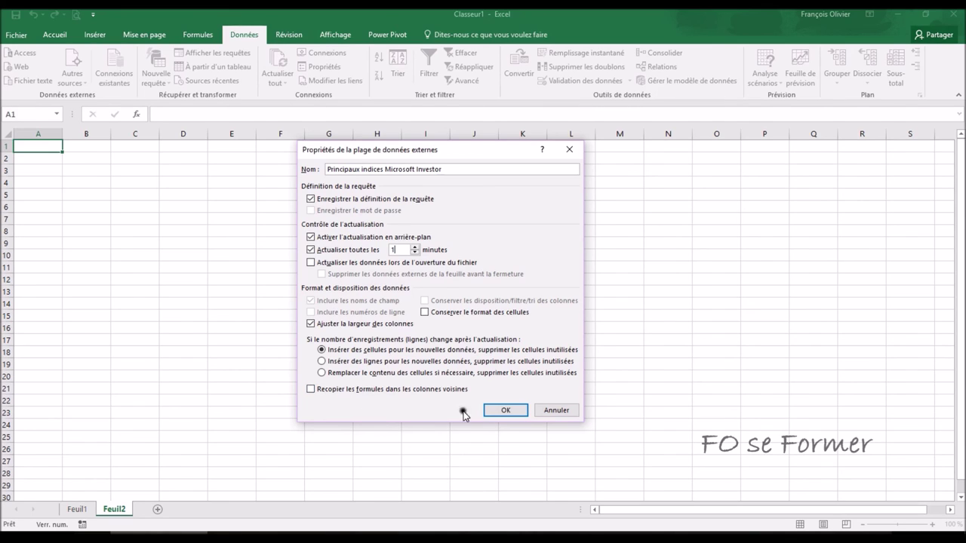
left_click(509, 410)
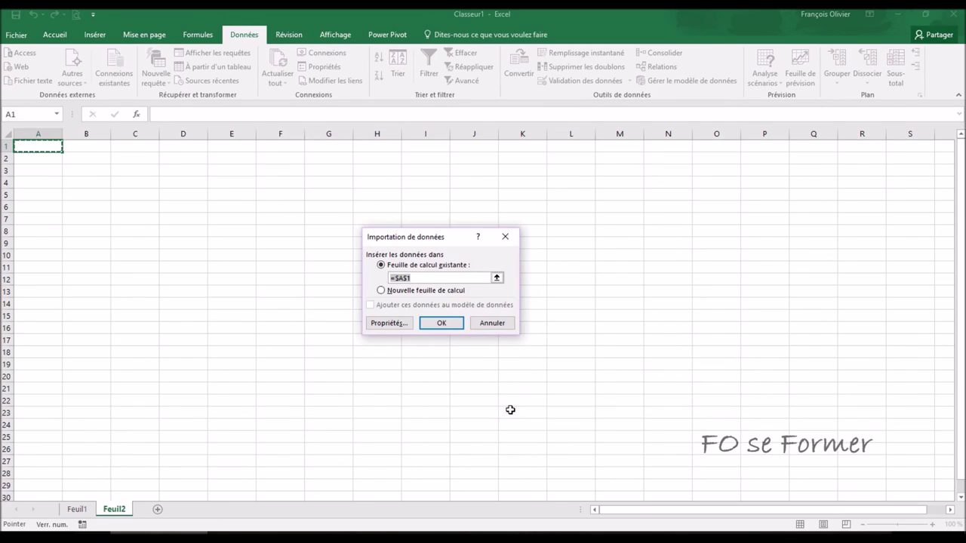
left_click(452, 325)
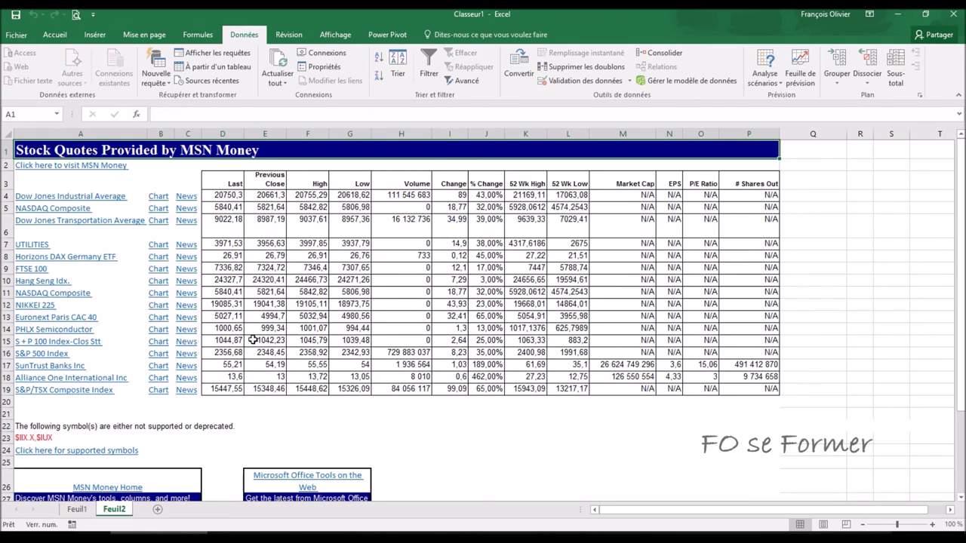
key("alt+F5")
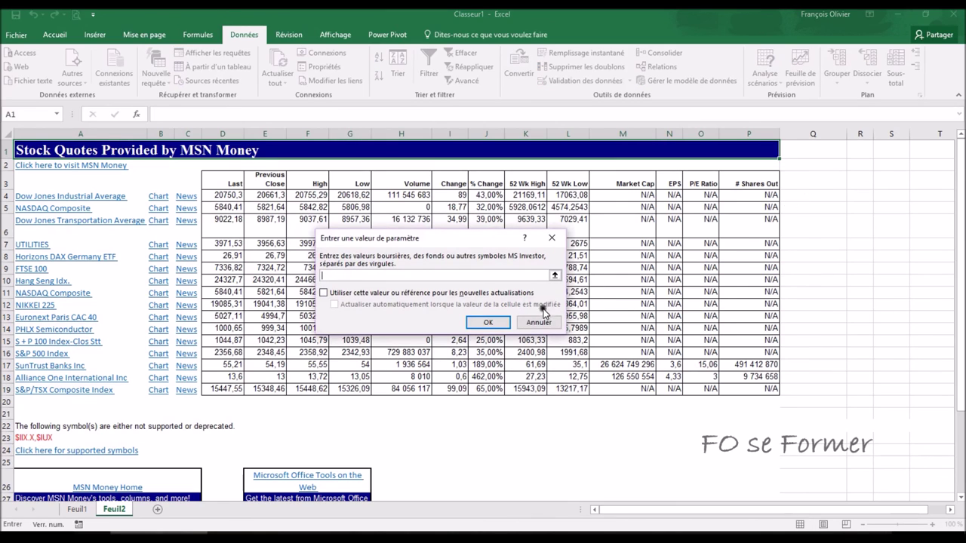
- Accept the symbol prompt and enter =E13 in R6 for the CAC 40 previous close, 4995
left_click(542, 323)
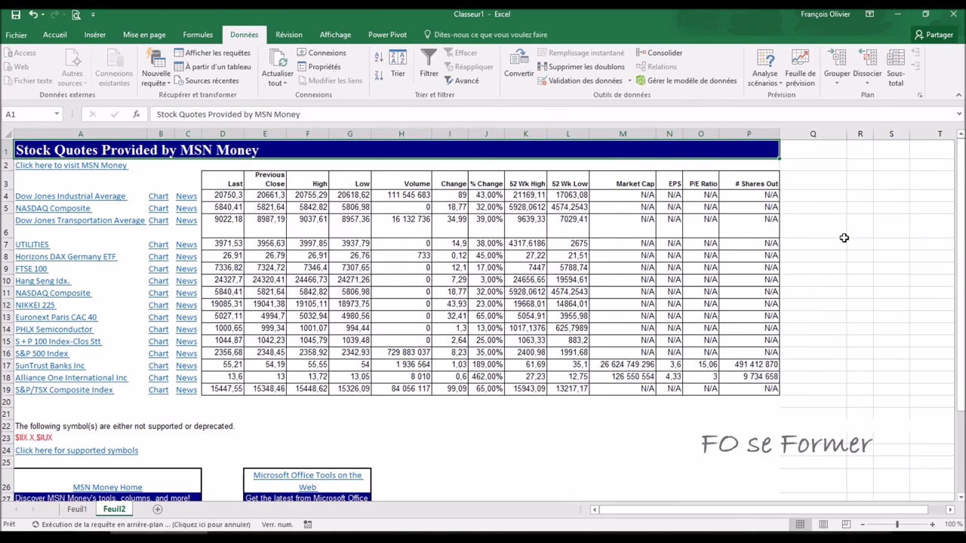
left_click(862, 221)
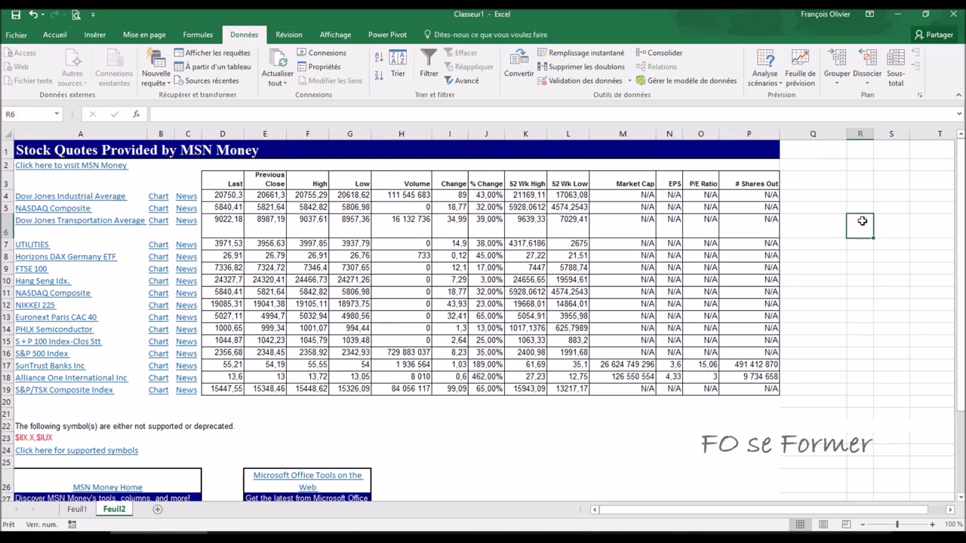
type("=")
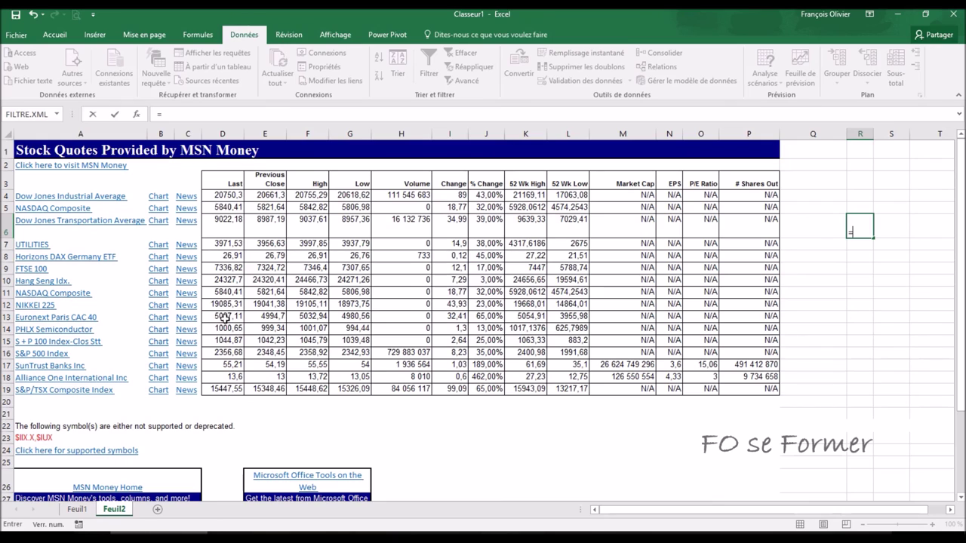
left_click(267, 315)
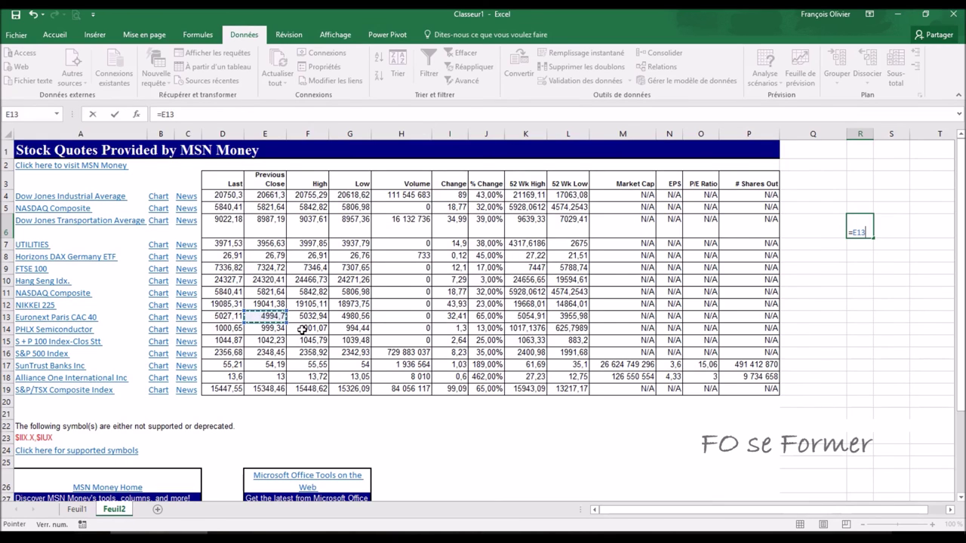
key("Return")
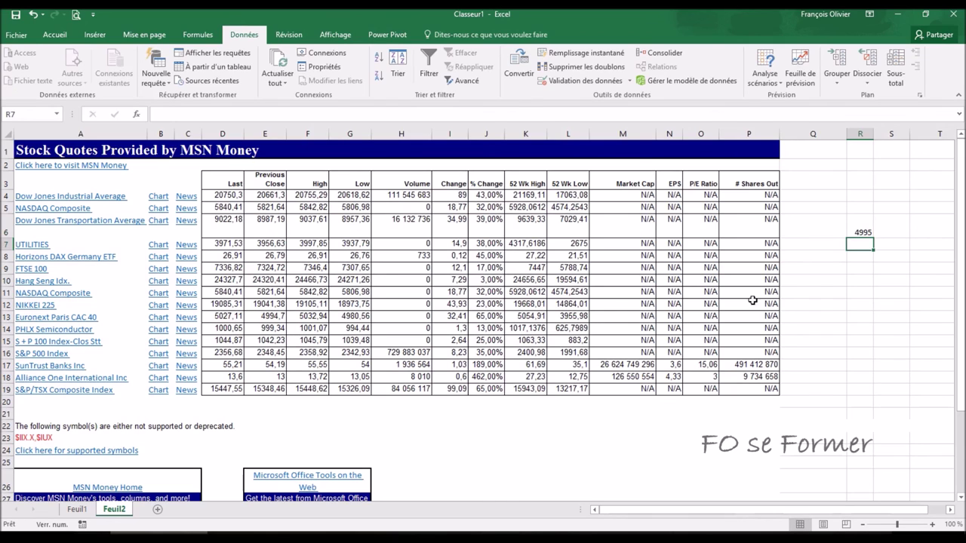